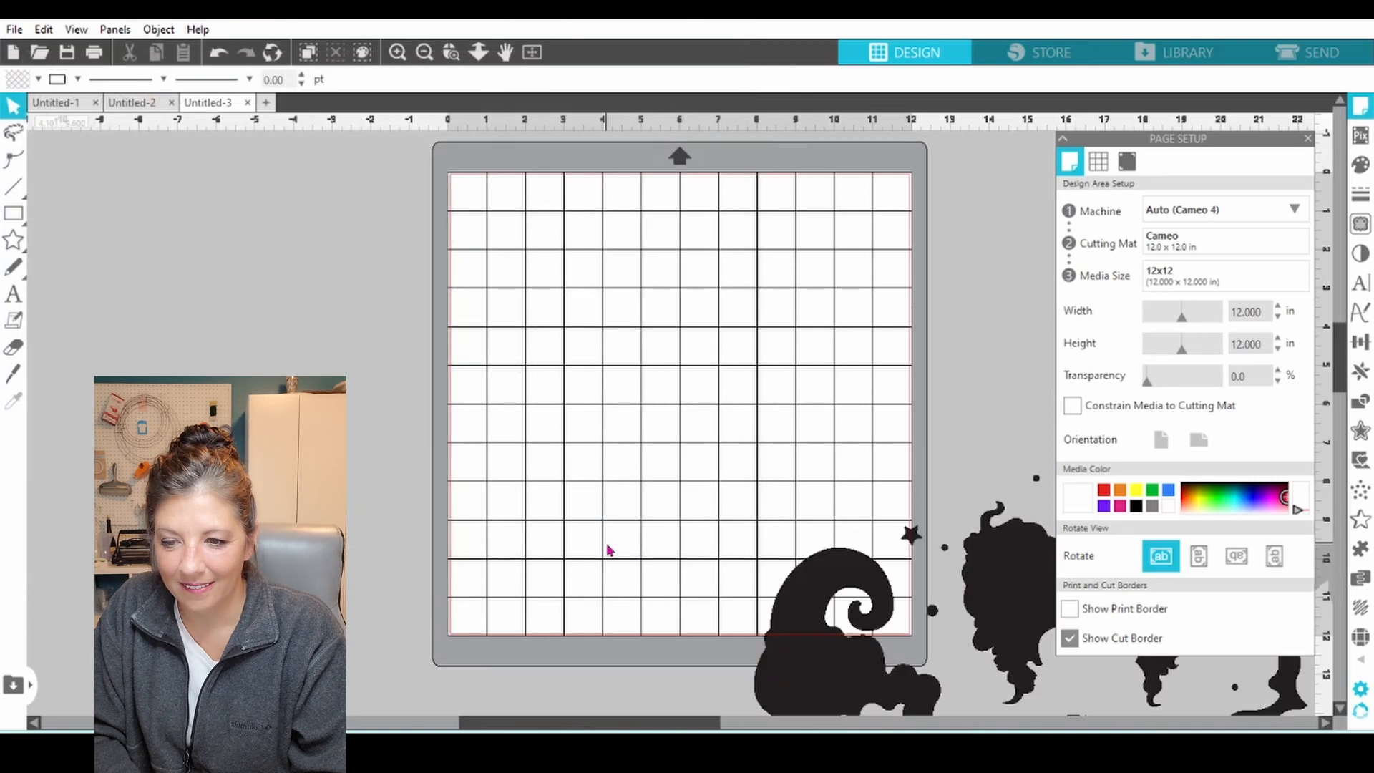
Bring the Zero Amucks Given design onto the cutting mat and scale it down proportionally to about 10.4 in wide
drag(822, 601, 441, 331)
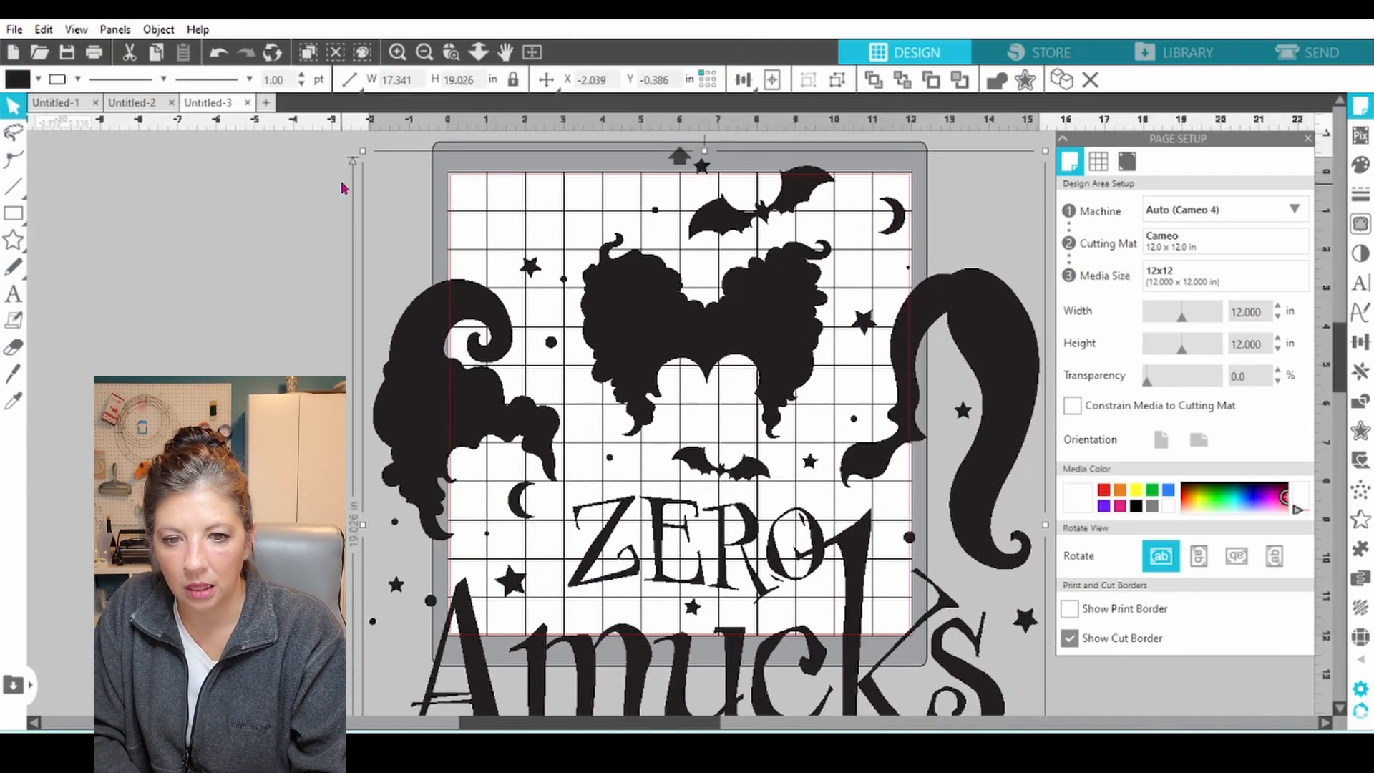
drag(361, 151, 628, 465)
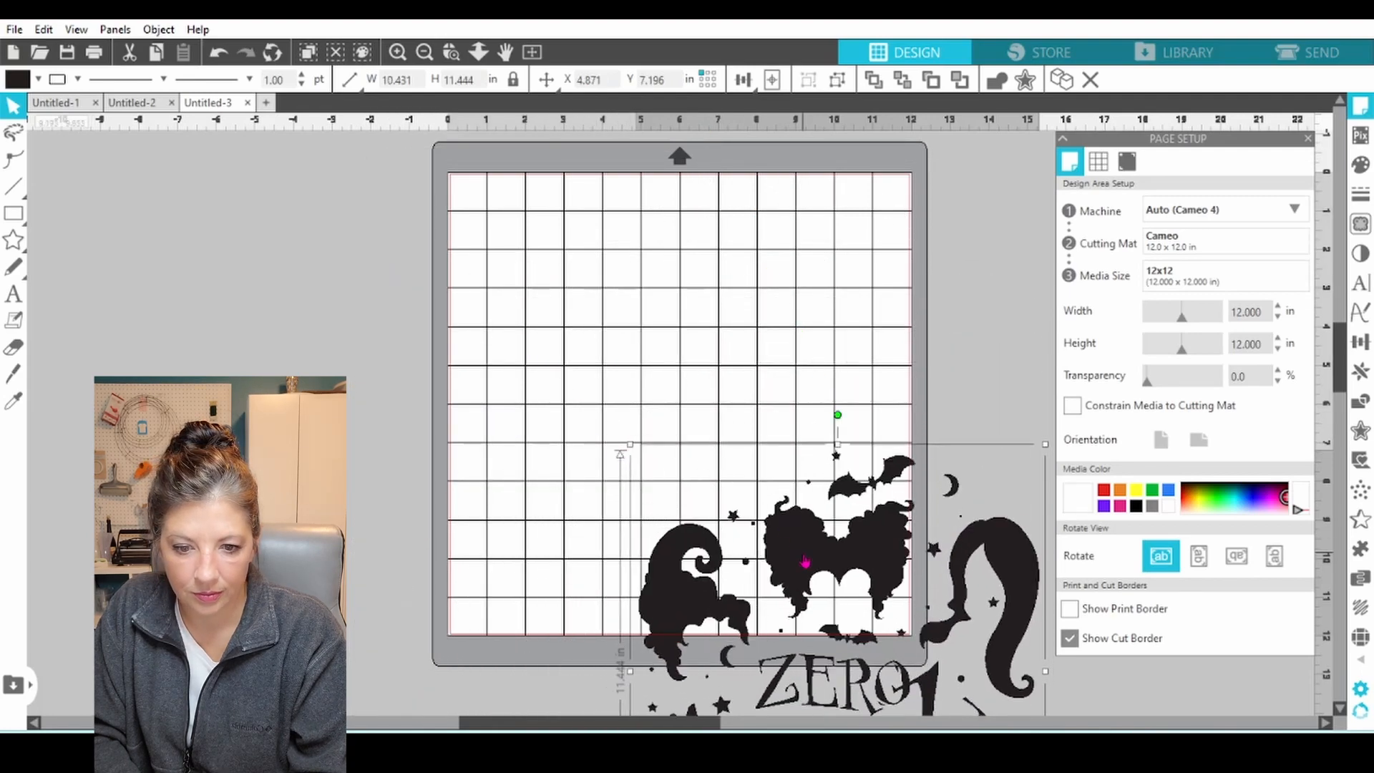
drag(804, 563, 650, 277)
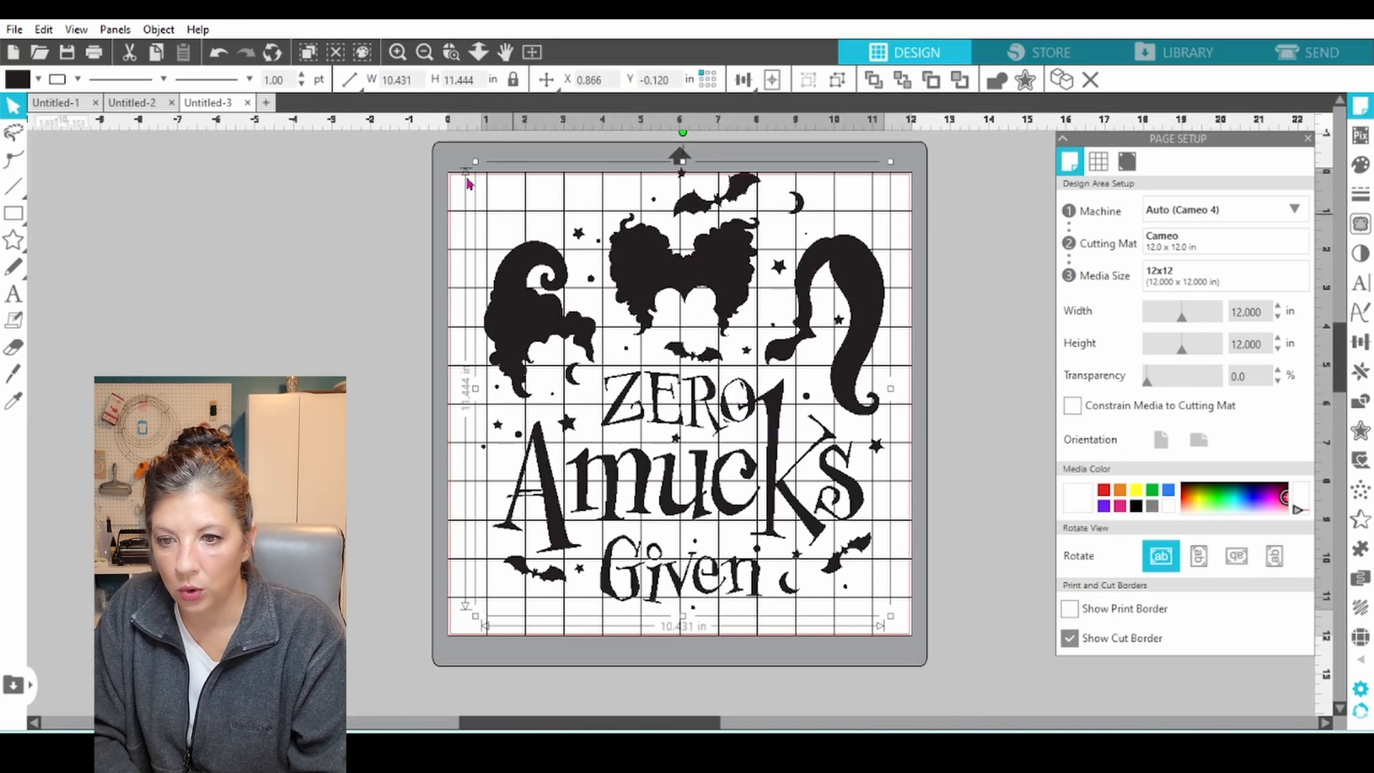
Set the design's width to 9 in and shift it slightly up and left on the mat
click(414, 81)
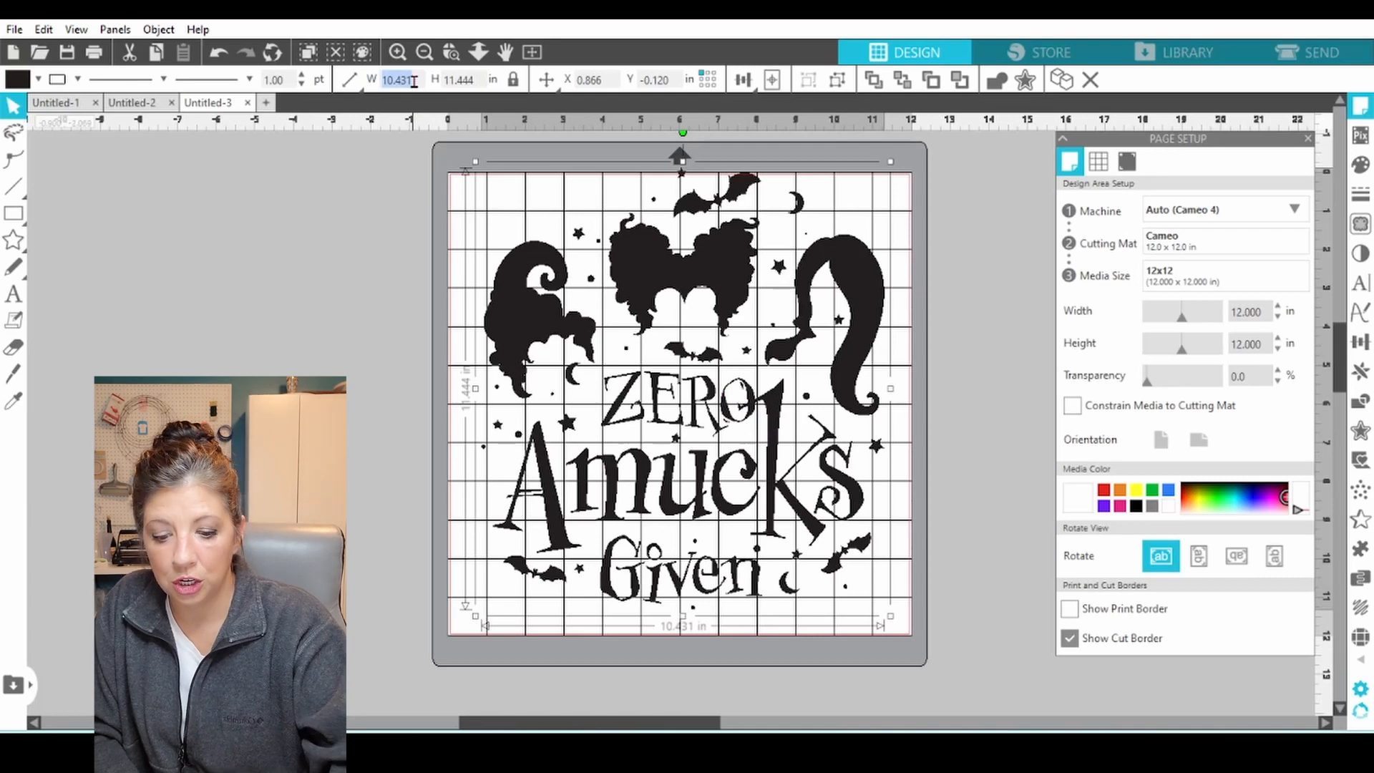
text(9)
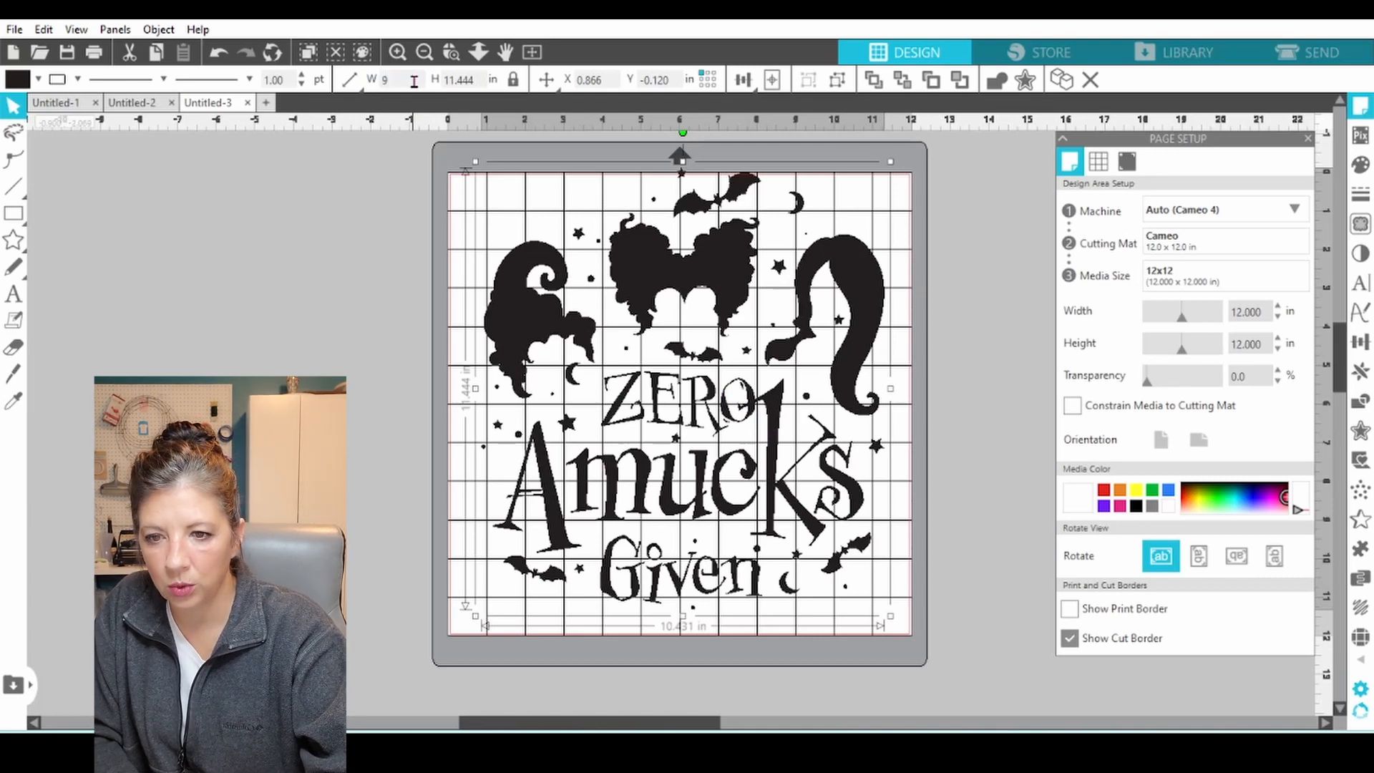
key(Return)
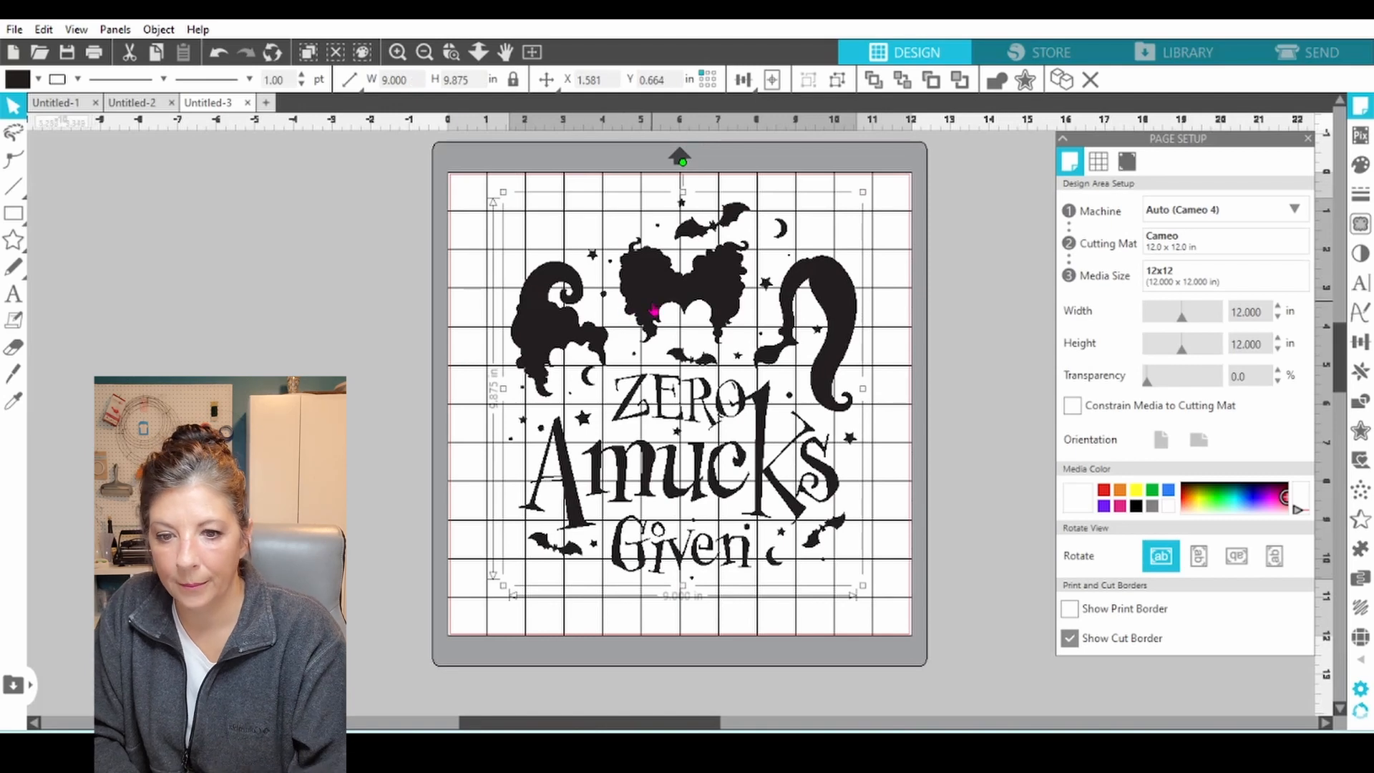
drag(654, 310, 636, 302)
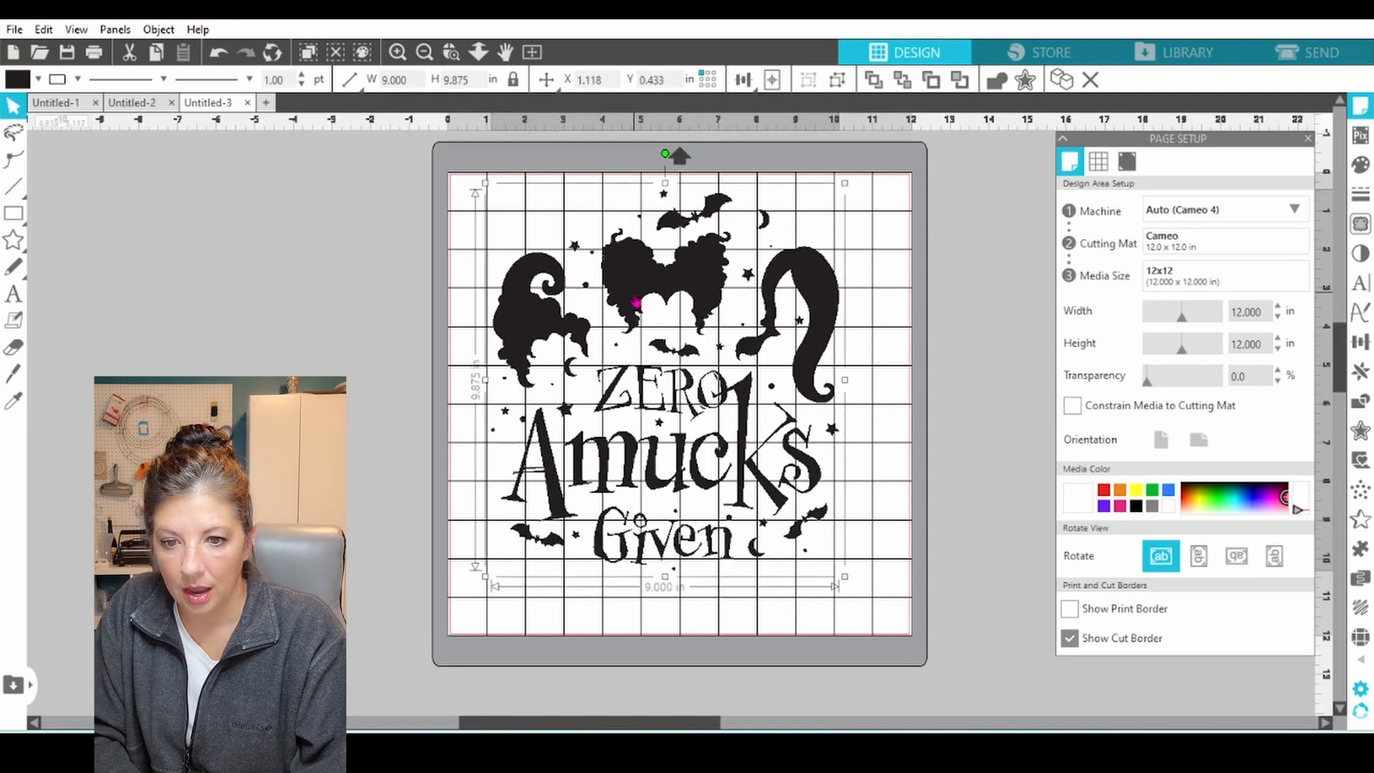
Ungroup the whole design into its separate shapes and clear the selection
right_click(635, 302)
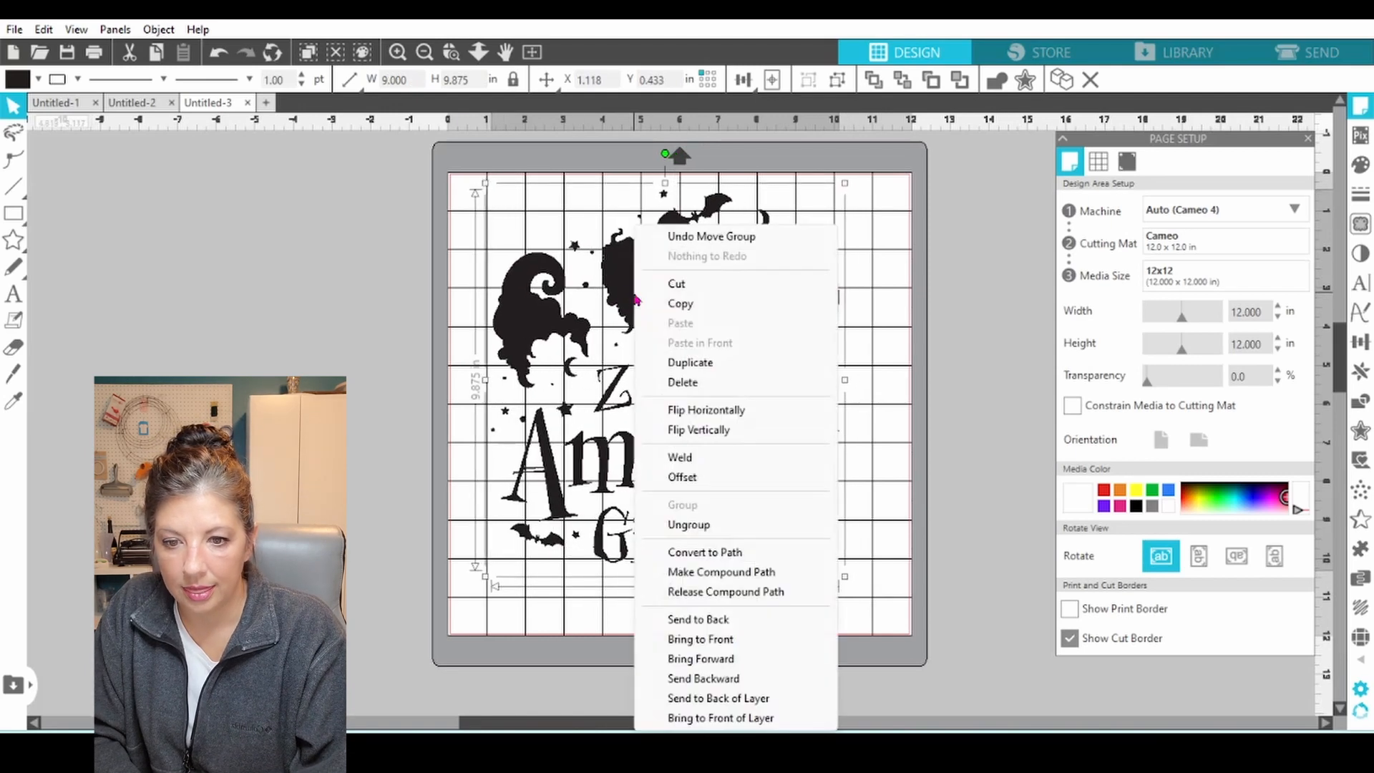
click(724, 529)
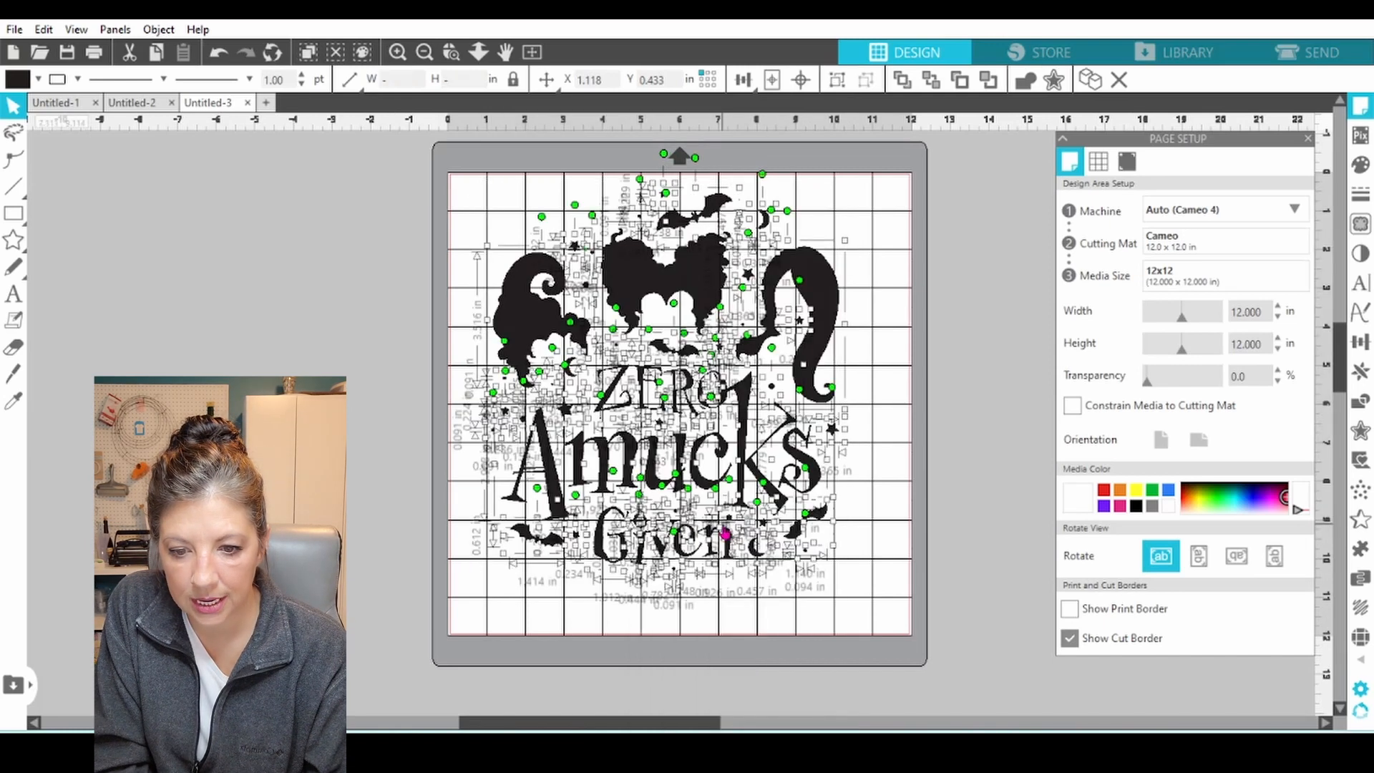
click(869, 470)
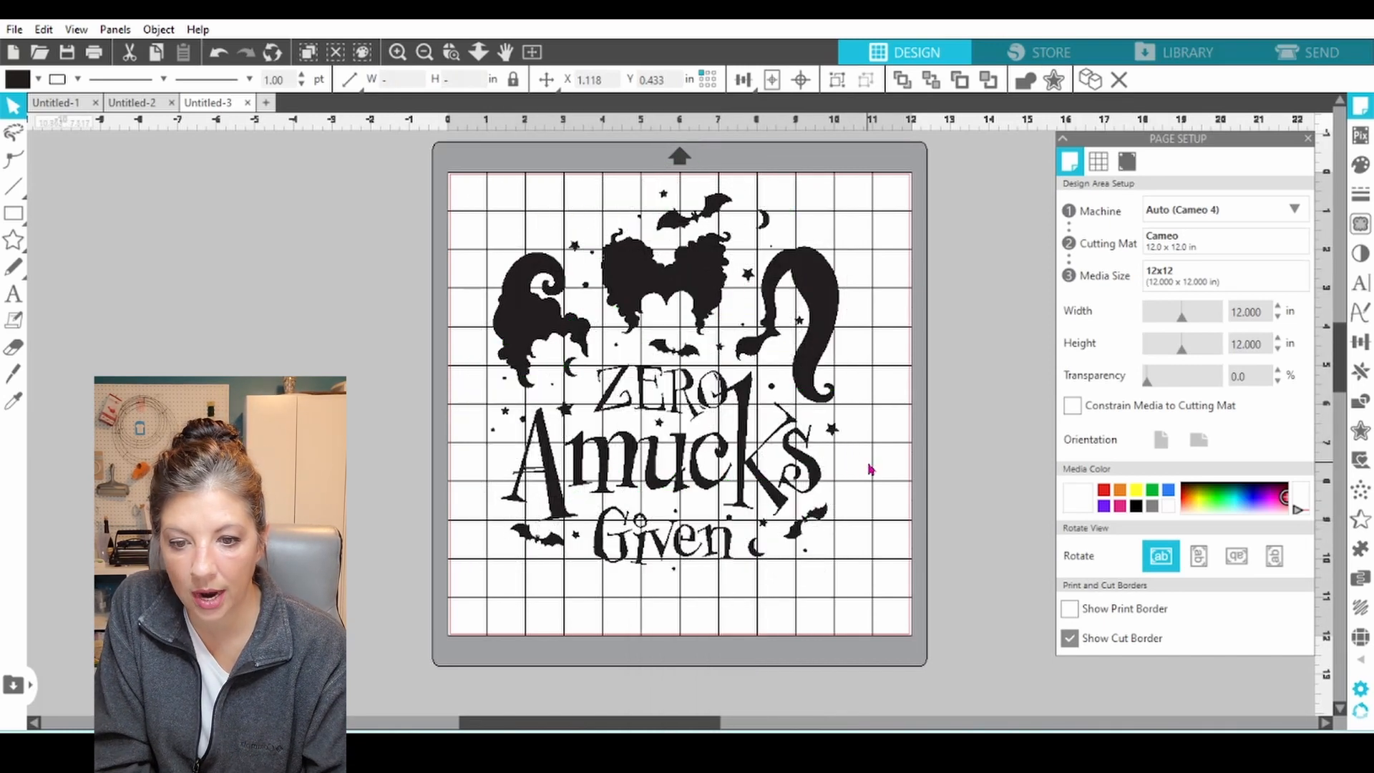
Group the three hair silhouettes and move them off the mat to its left
click(528, 320)
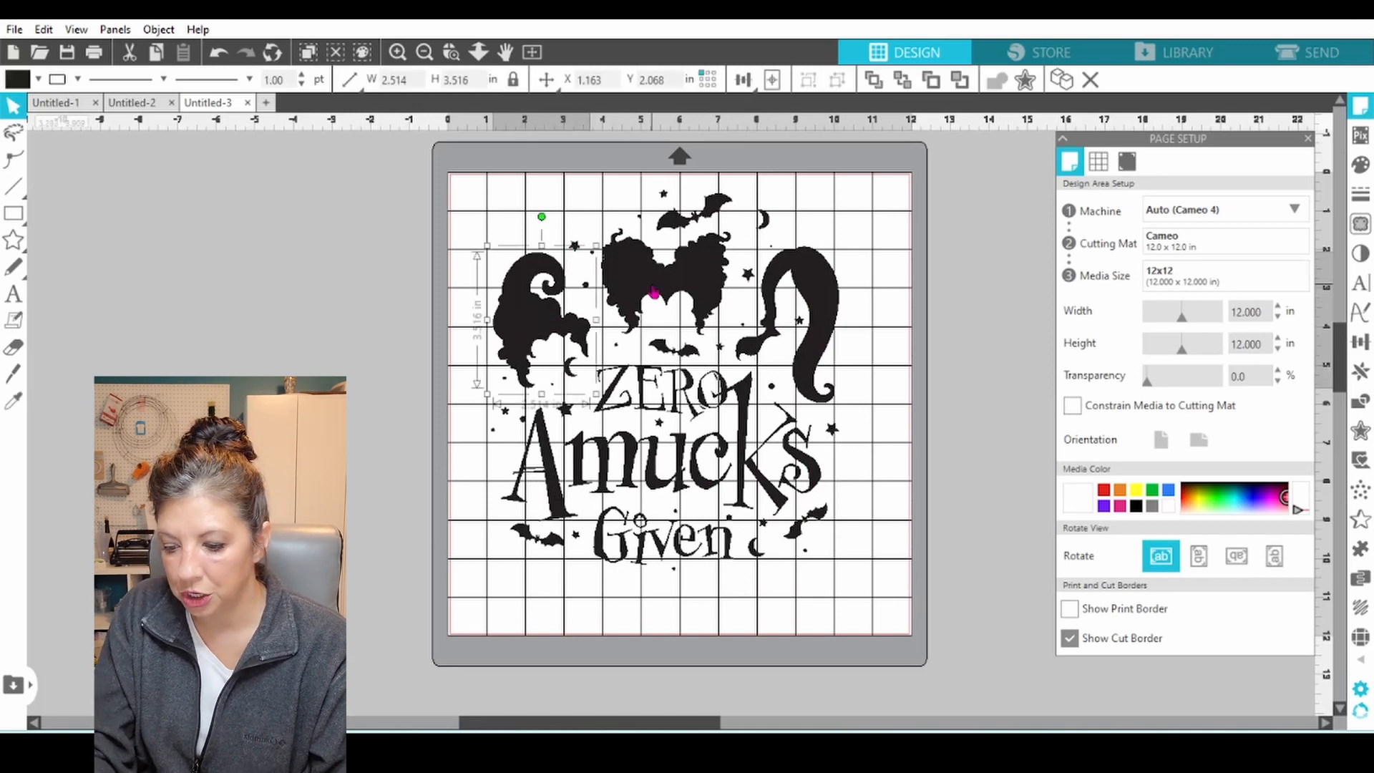
shift+click(648, 294)
shift+click(826, 299)
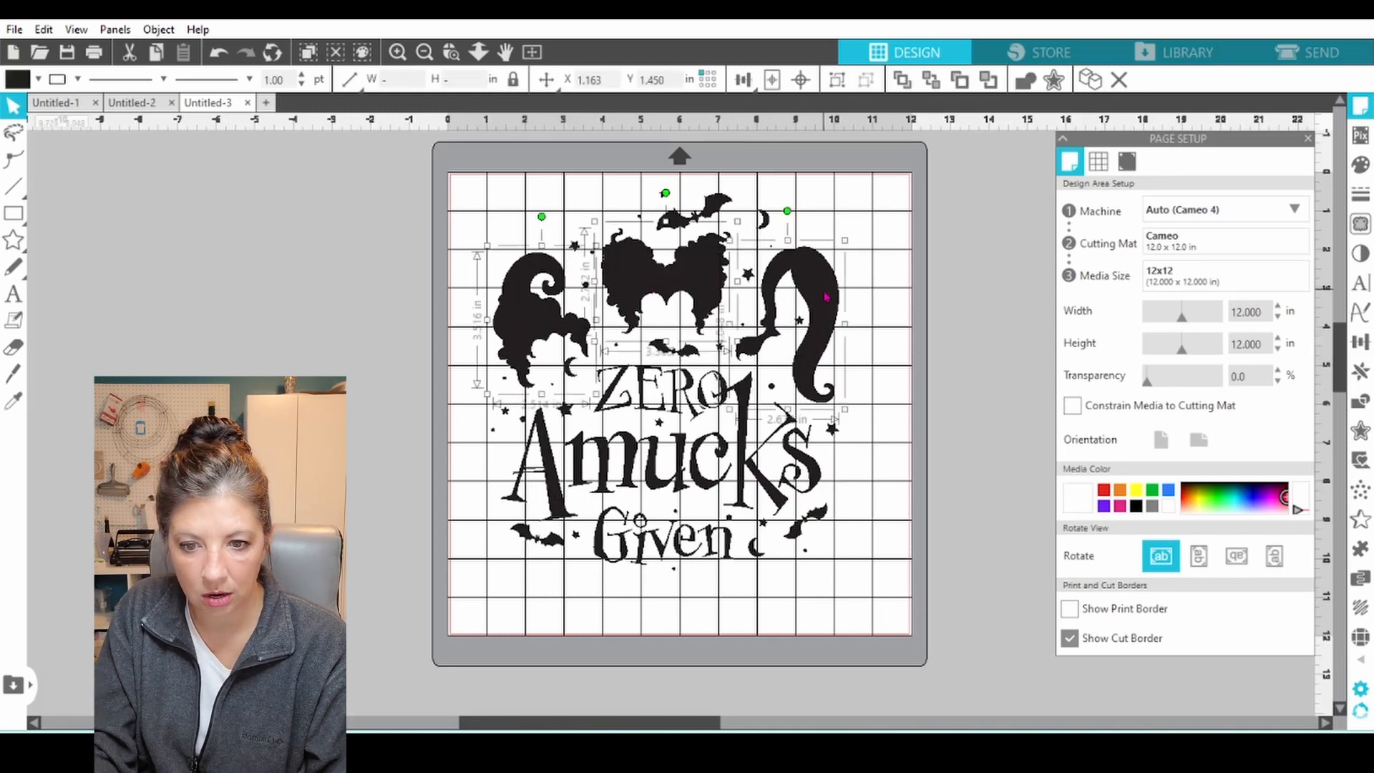
right_click(825, 299)
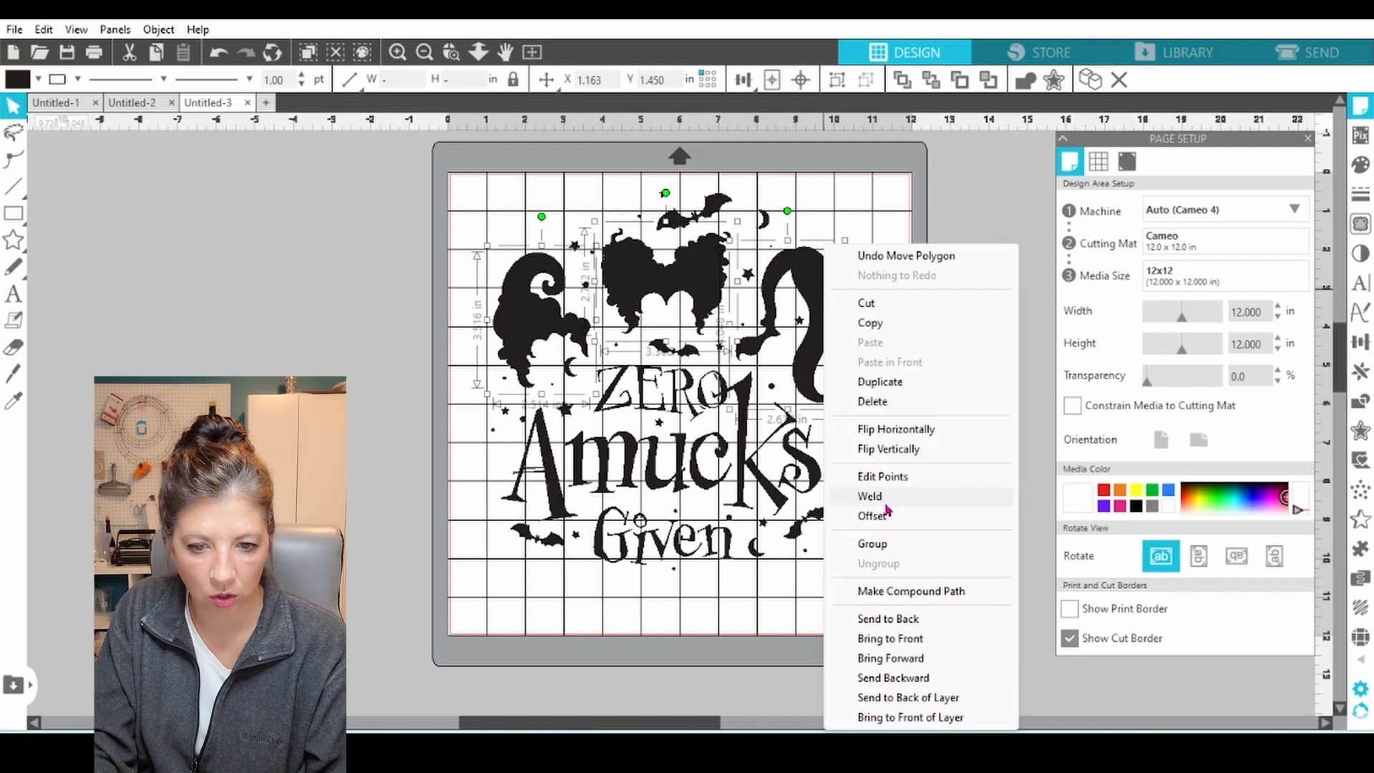
click(873, 544)
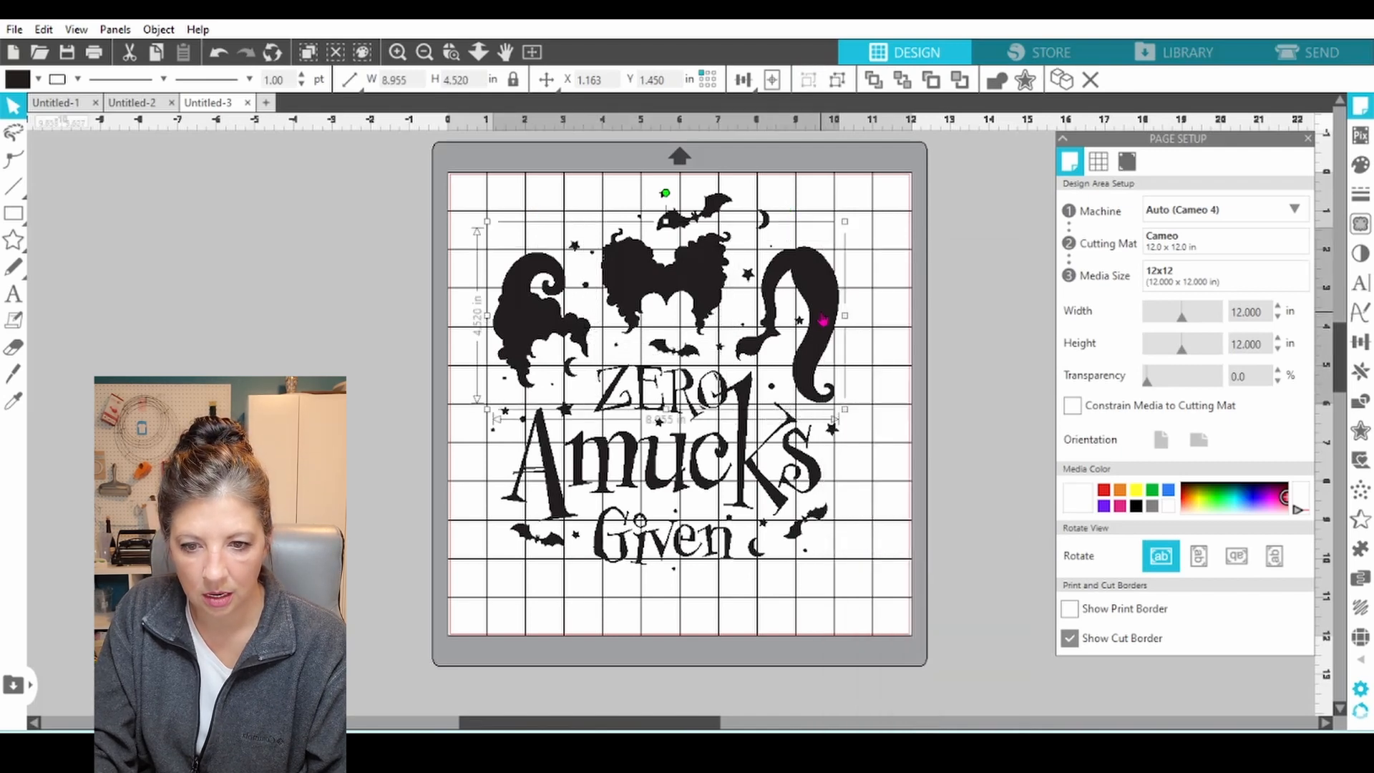
drag(599, 282, 123, 275)
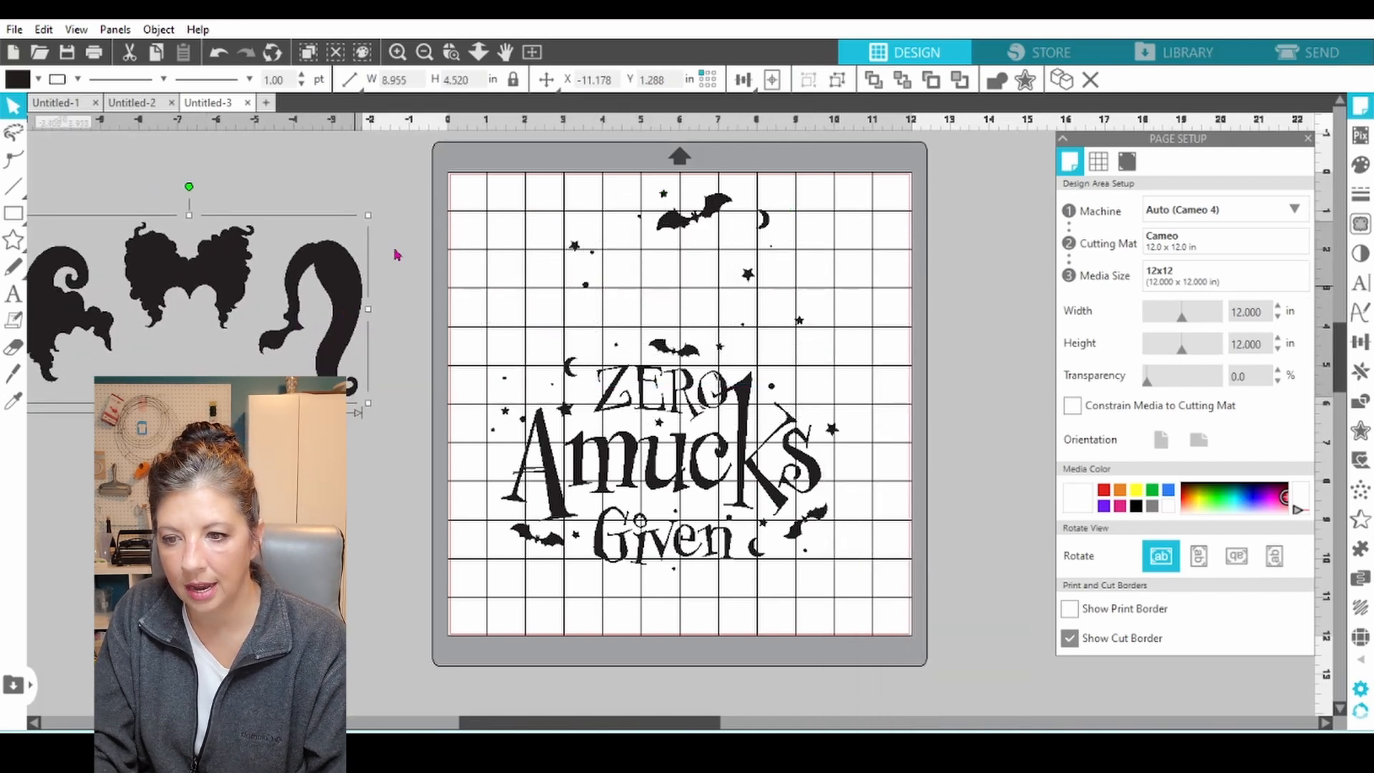
Group the remaining lettering, bats, moons, stars and dots, and move them off the mat to its left
drag(455, 189, 846, 558)
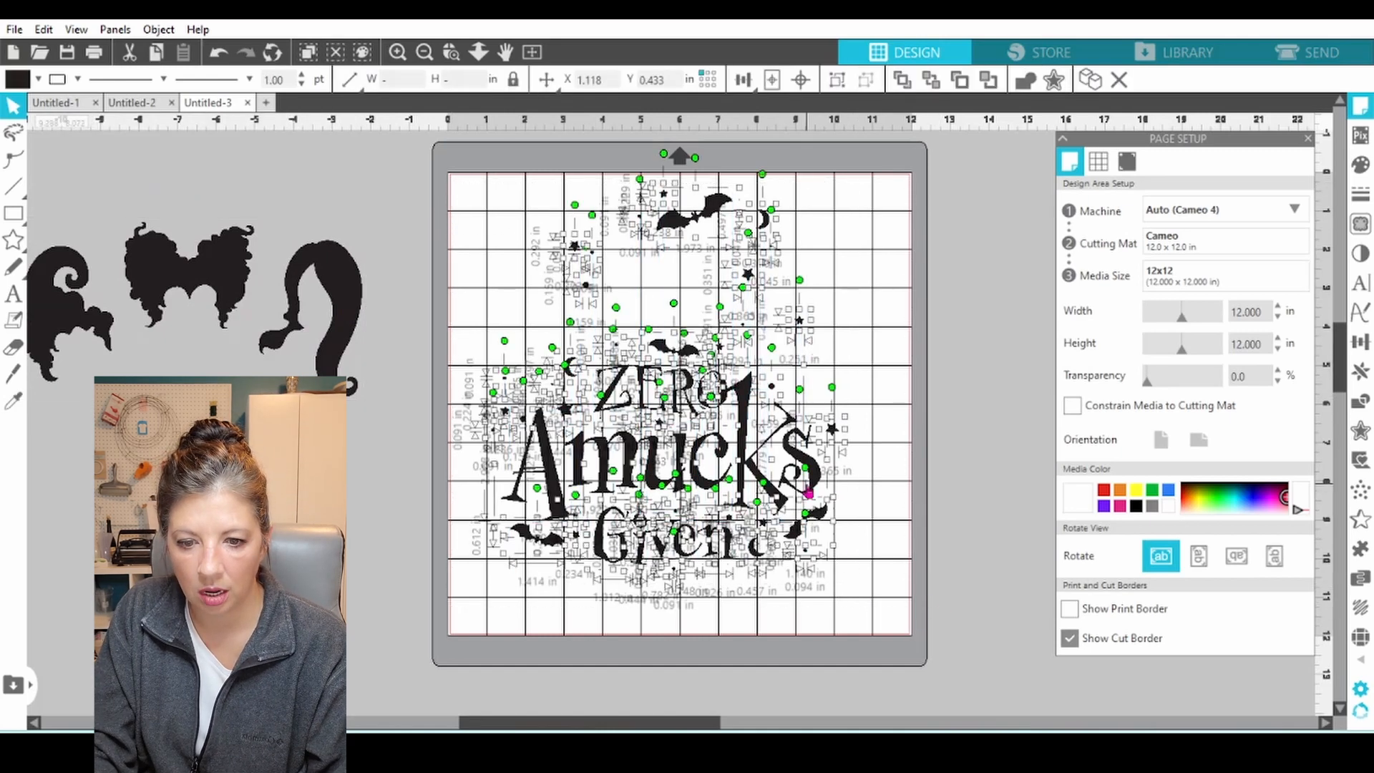
right_click(808, 492)
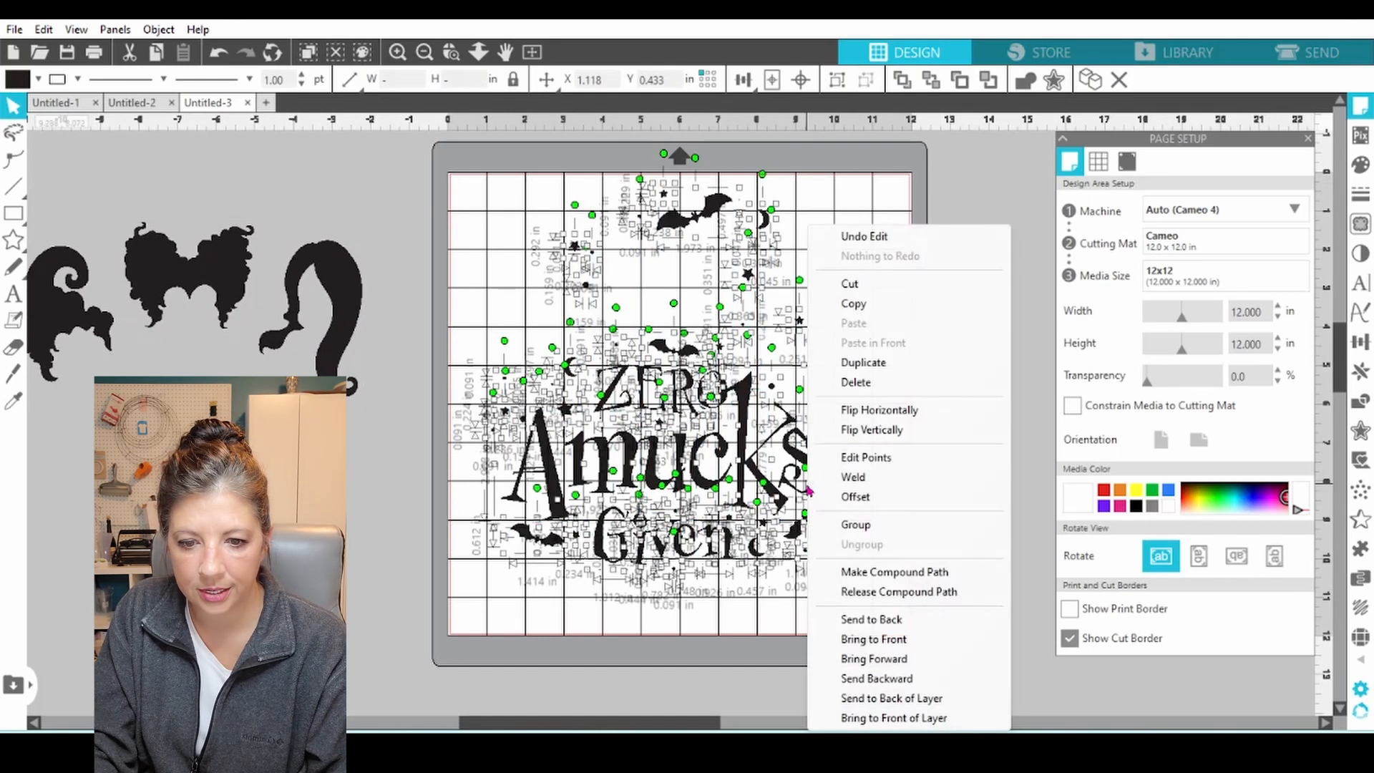
click(843, 526)
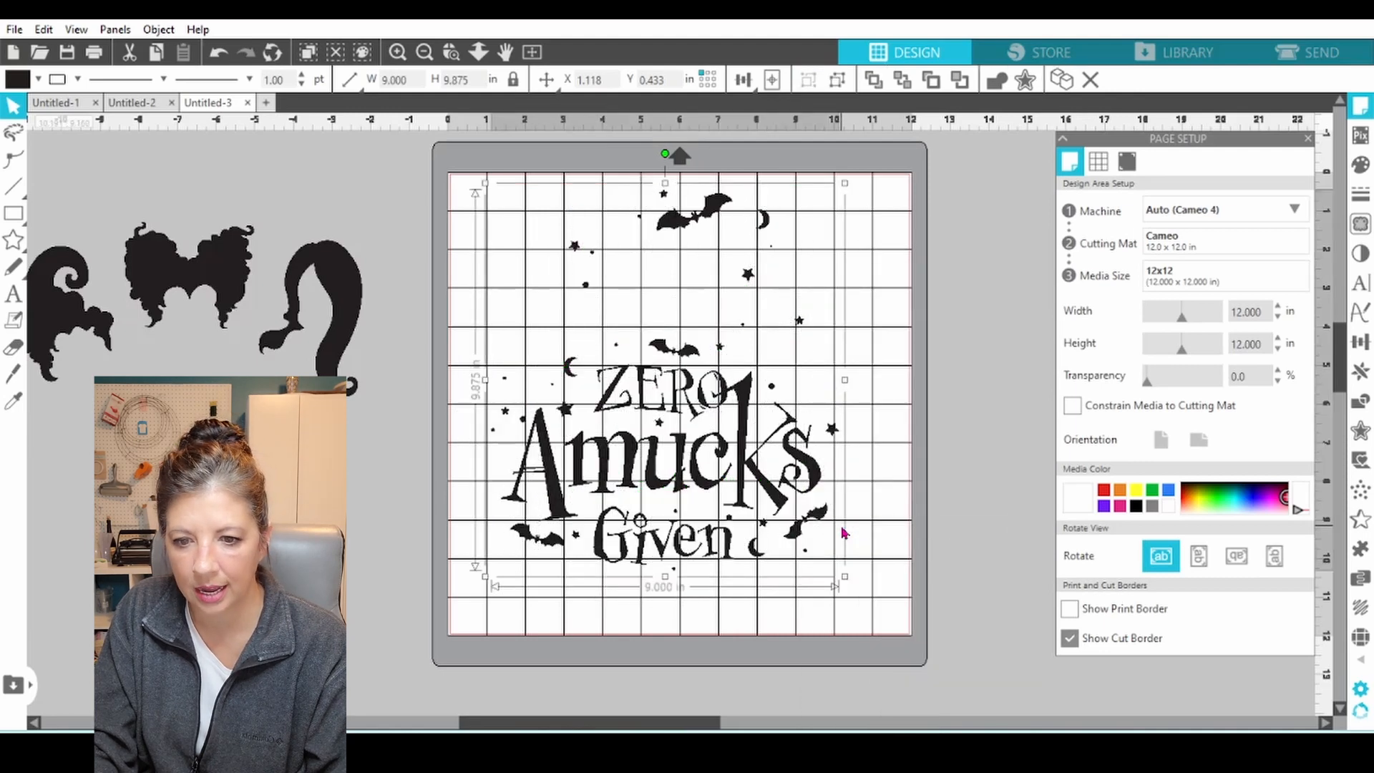
drag(819, 504, 371, 581)
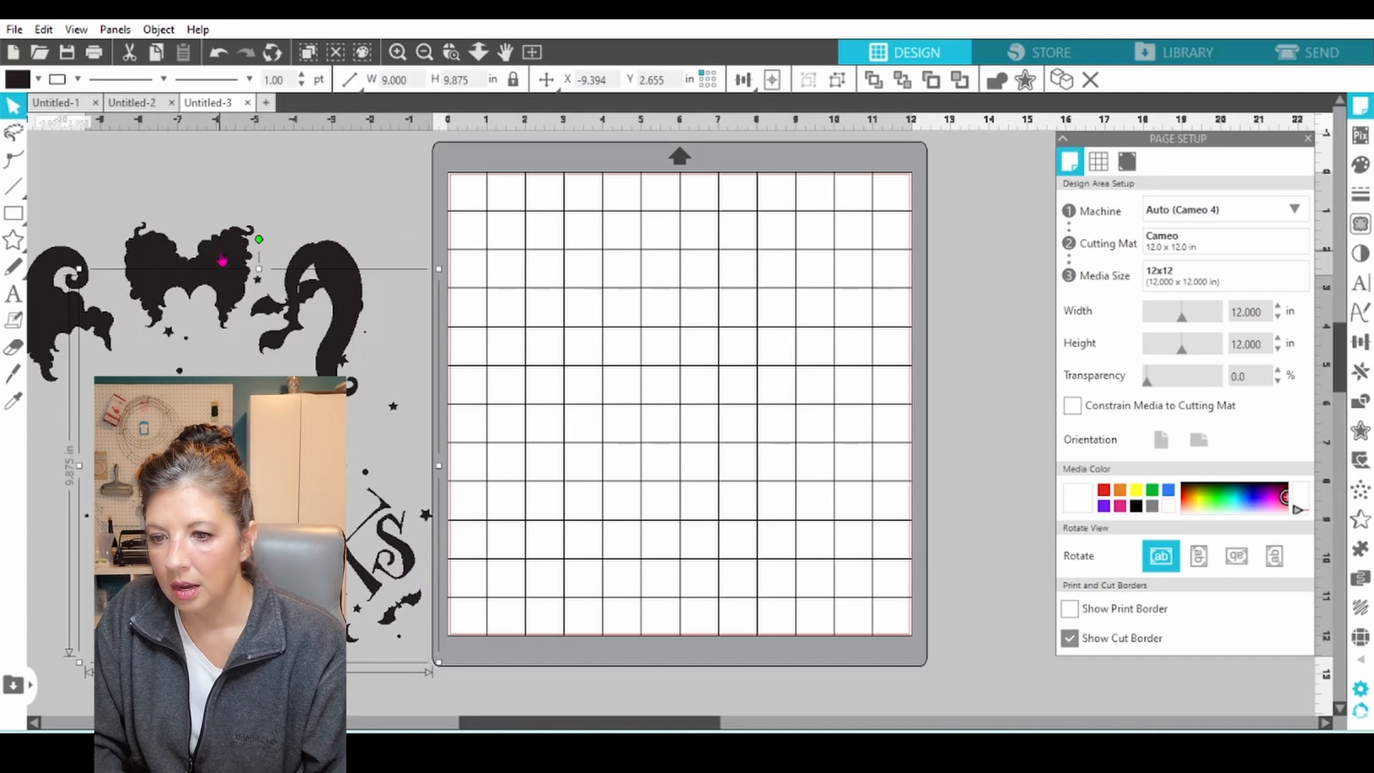
Move the hair group back onto the mat's upper part and fill it with 10ss rhinestones in the grid fill effect
drag(222, 262, 688, 243)
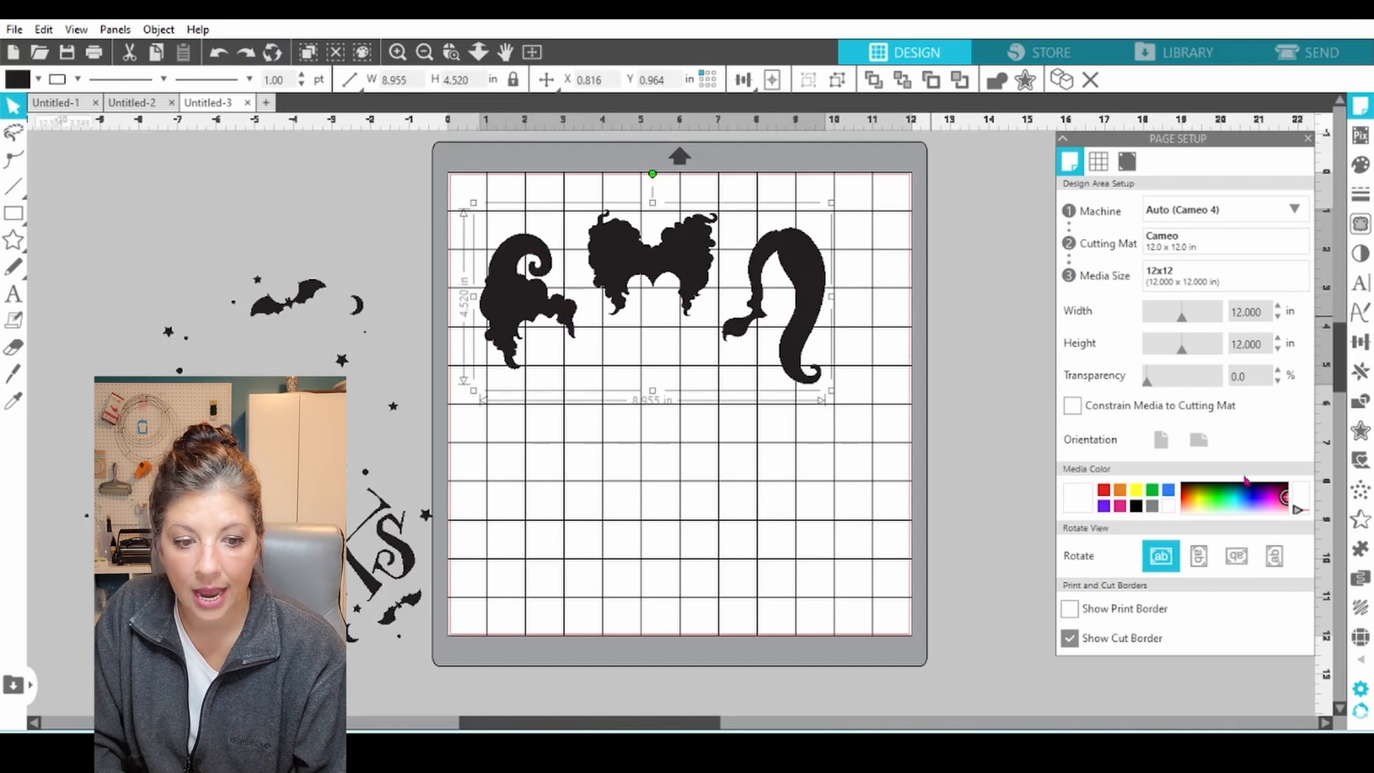
click(1361, 638)
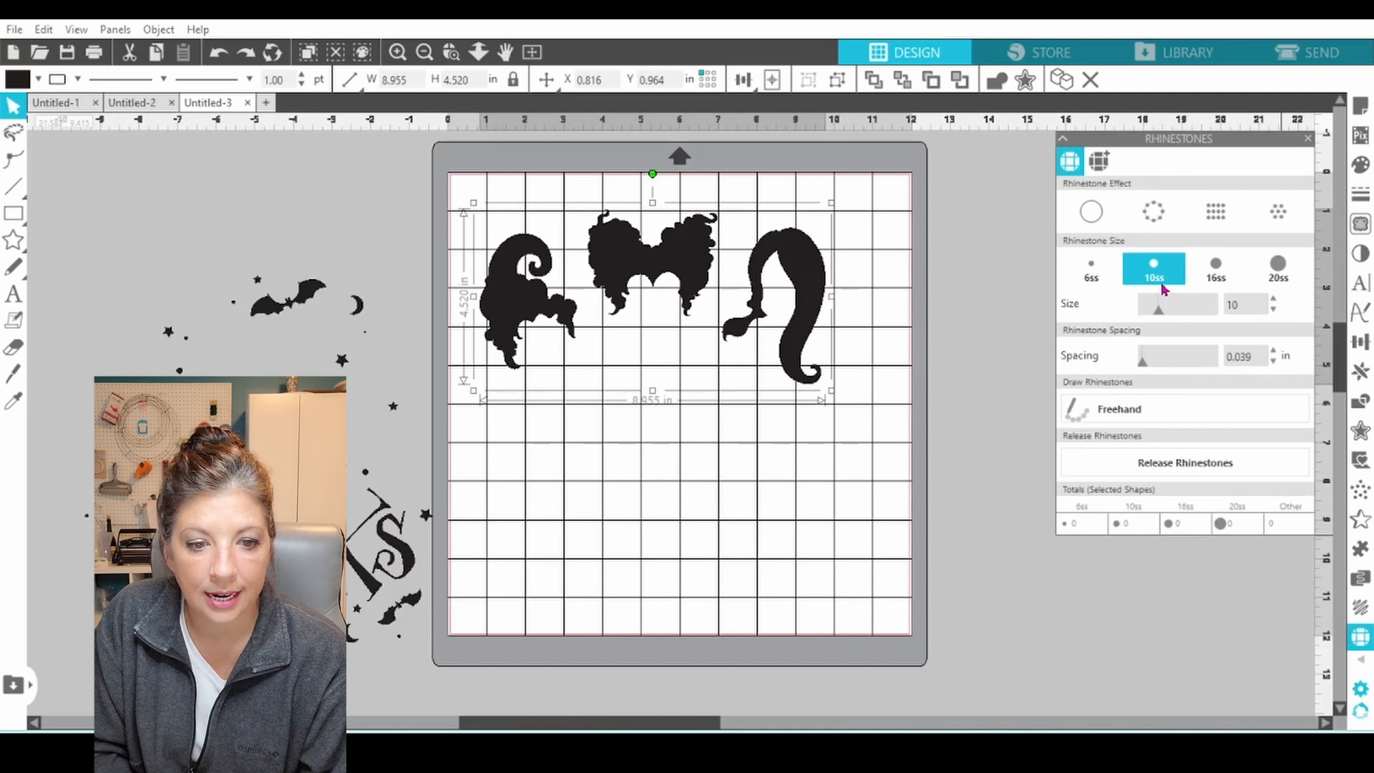
click(1216, 220)
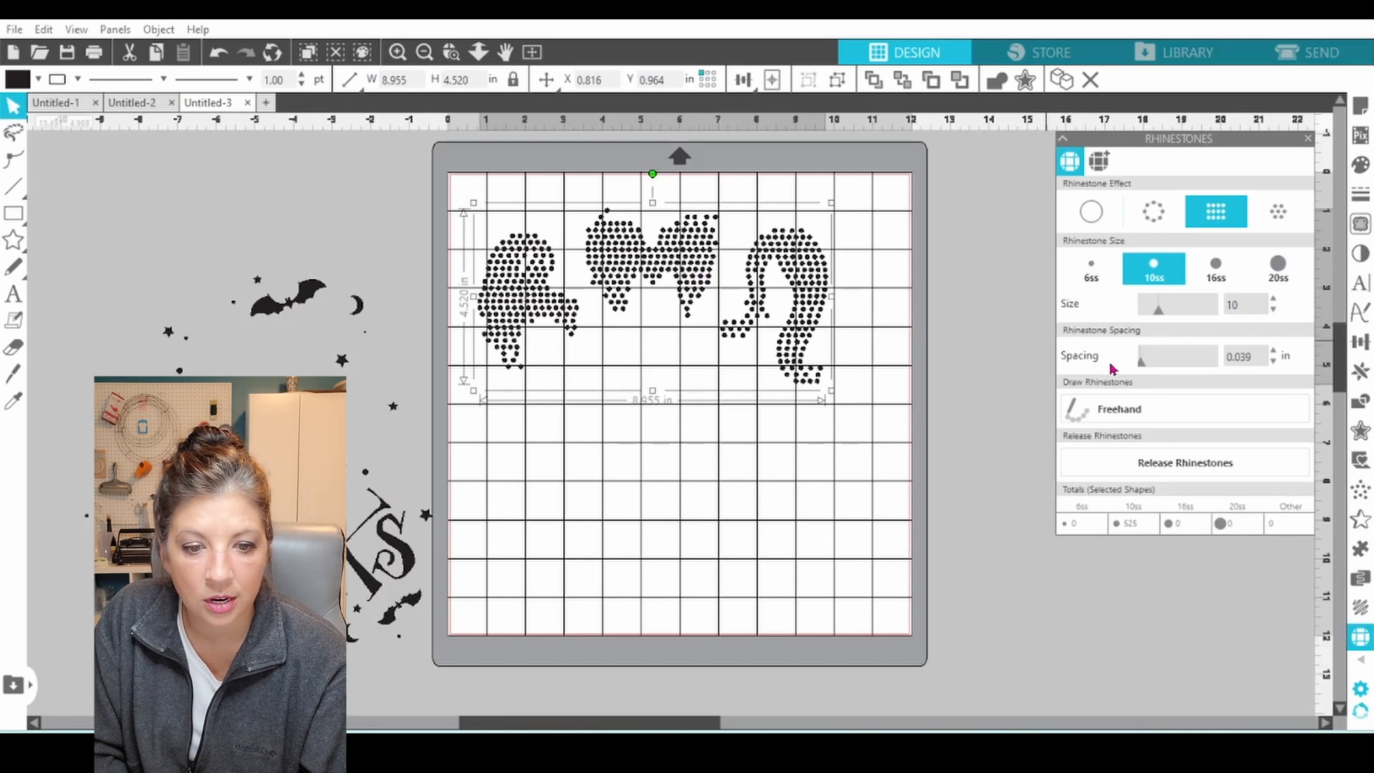
Set the rhinestone spacing of the hair fill to 0.02 in
double_click(1255, 359)
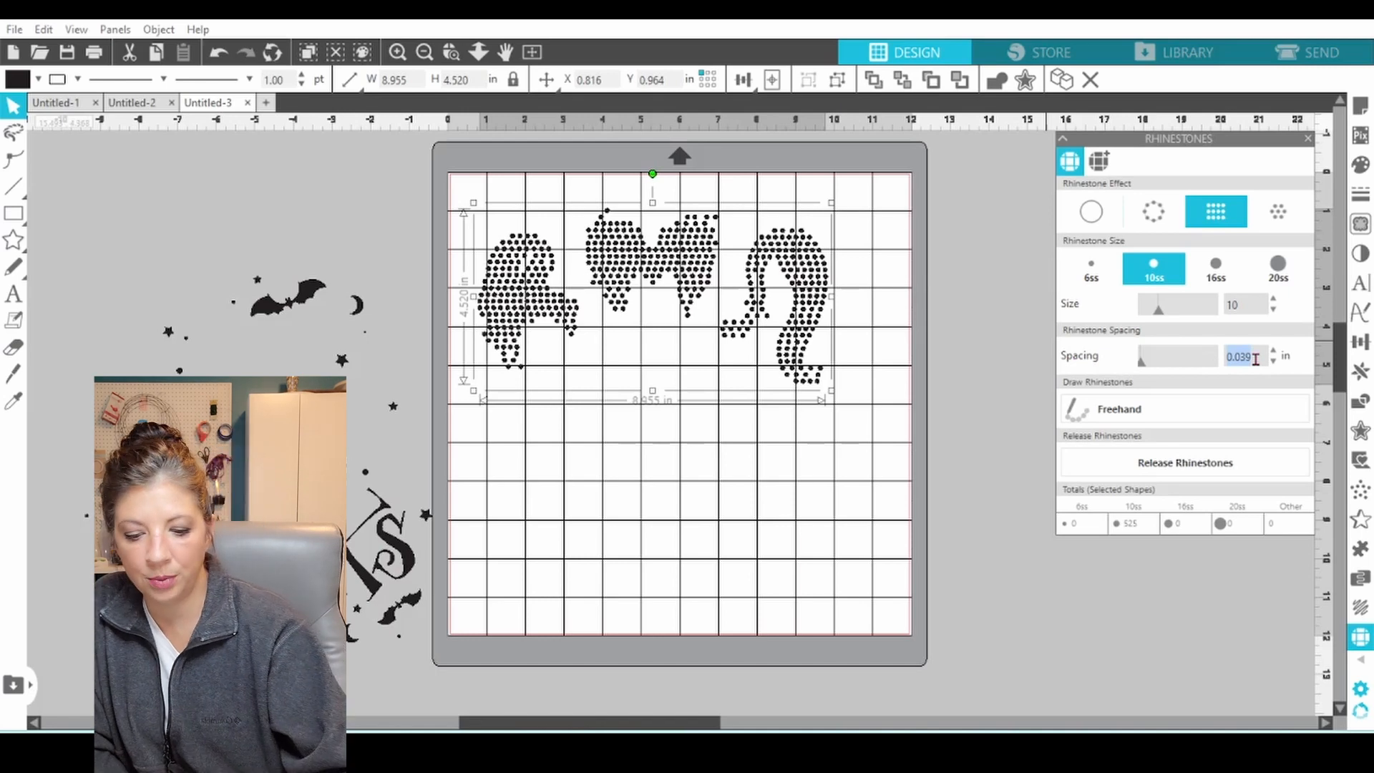
text(.0)
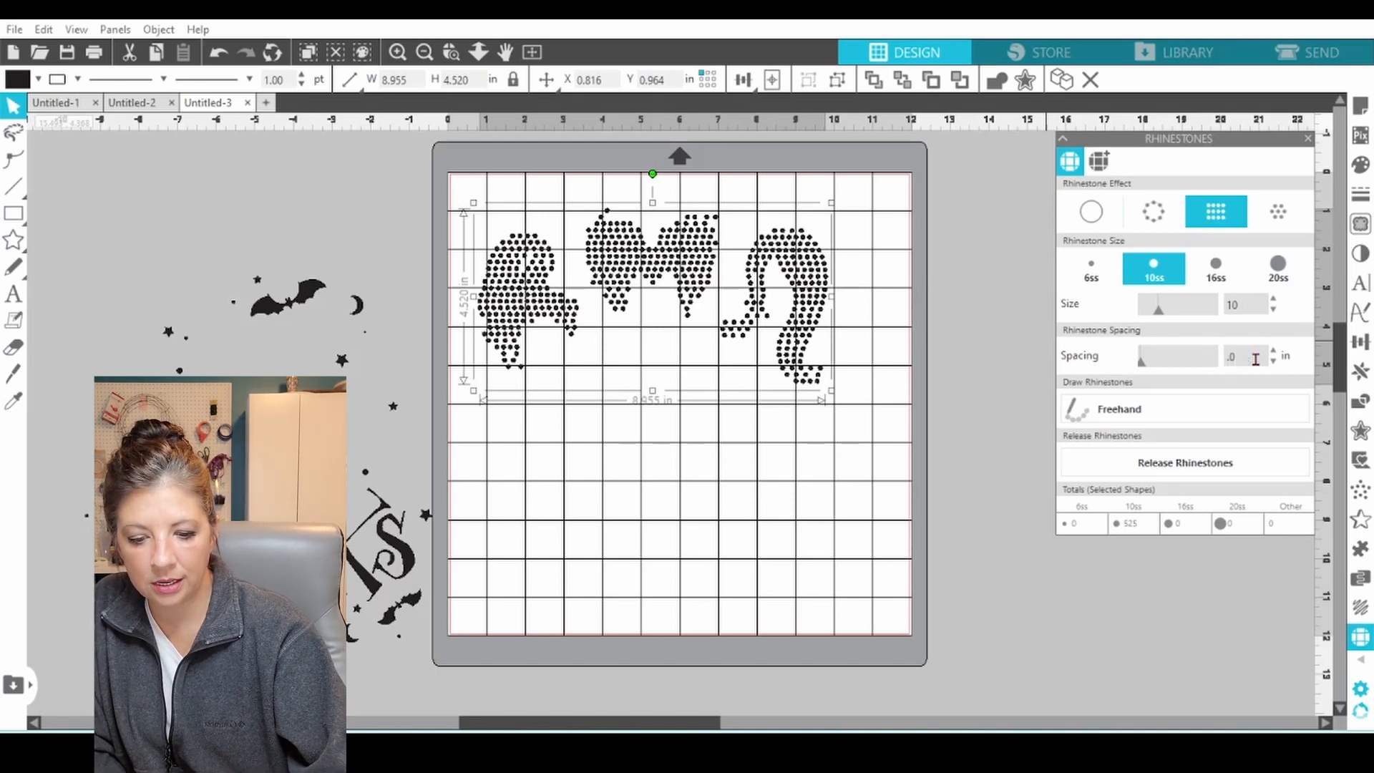
text(2)
key(Return)
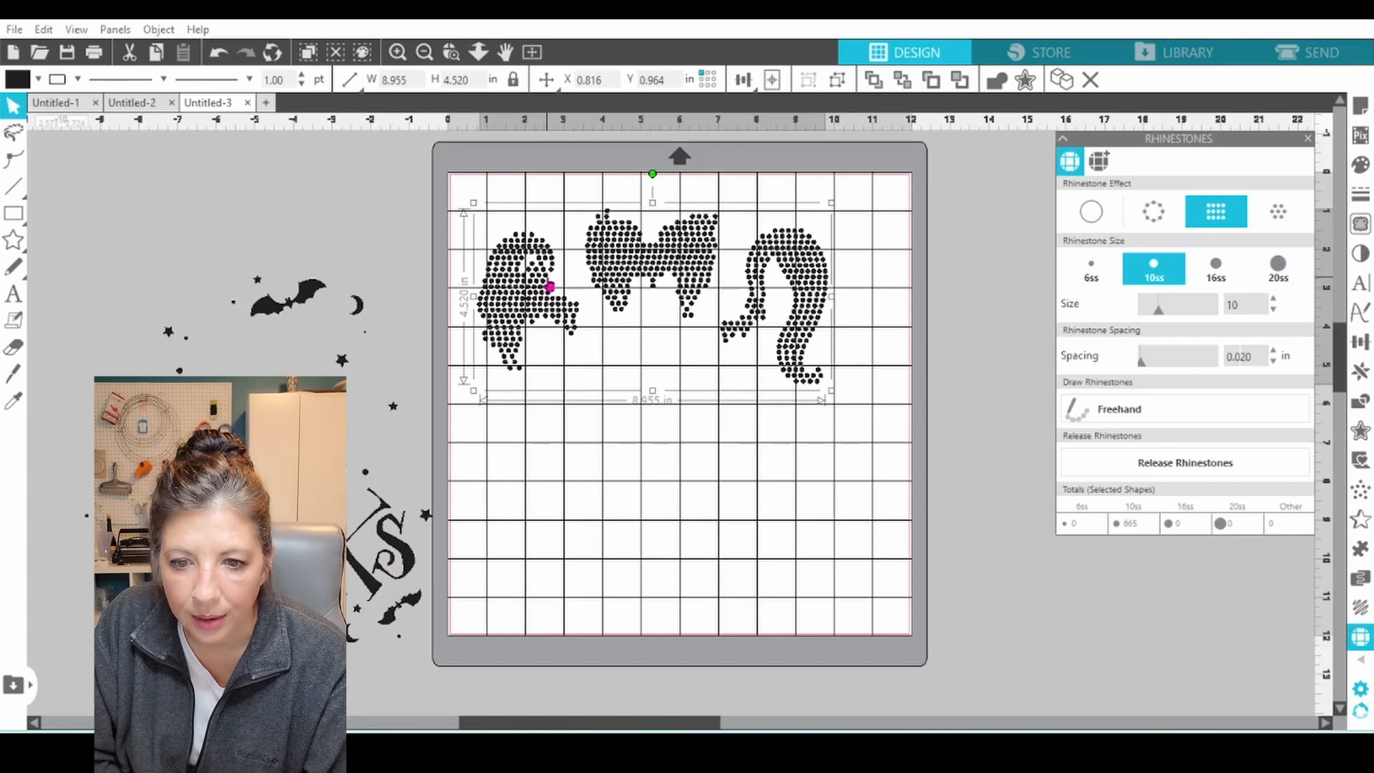
Release the rhinestones of the hair fill into individually editable stones and clear the selection
click(1112, 474)
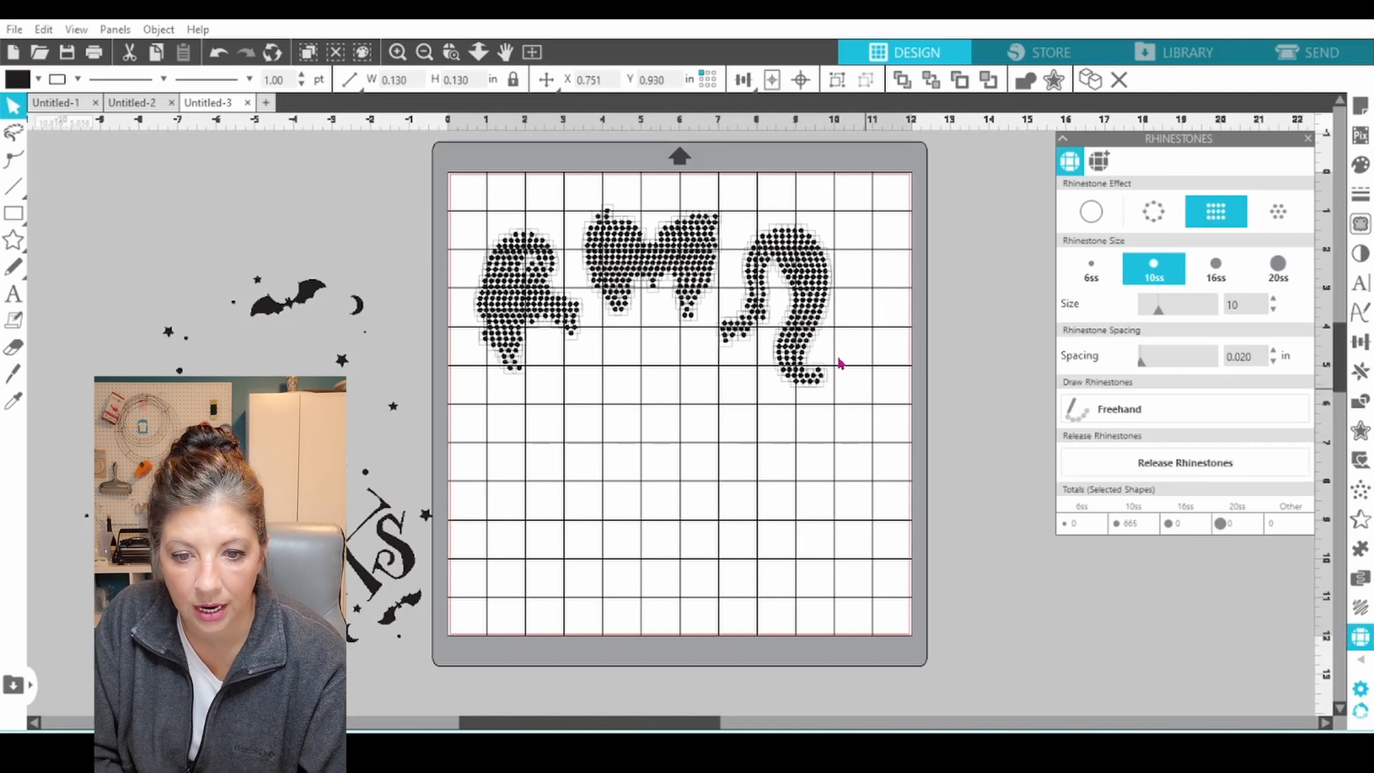
click(724, 368)
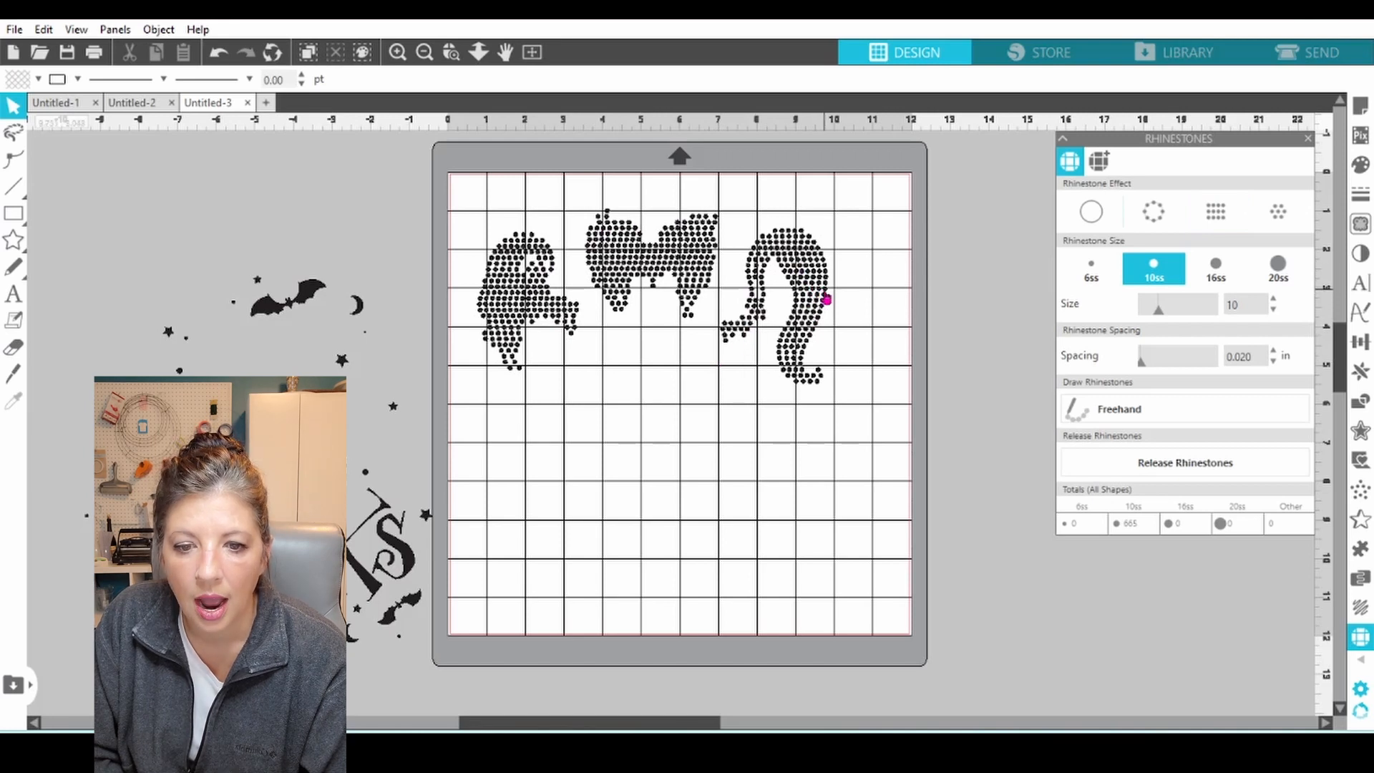
drag(827, 299, 851, 298)
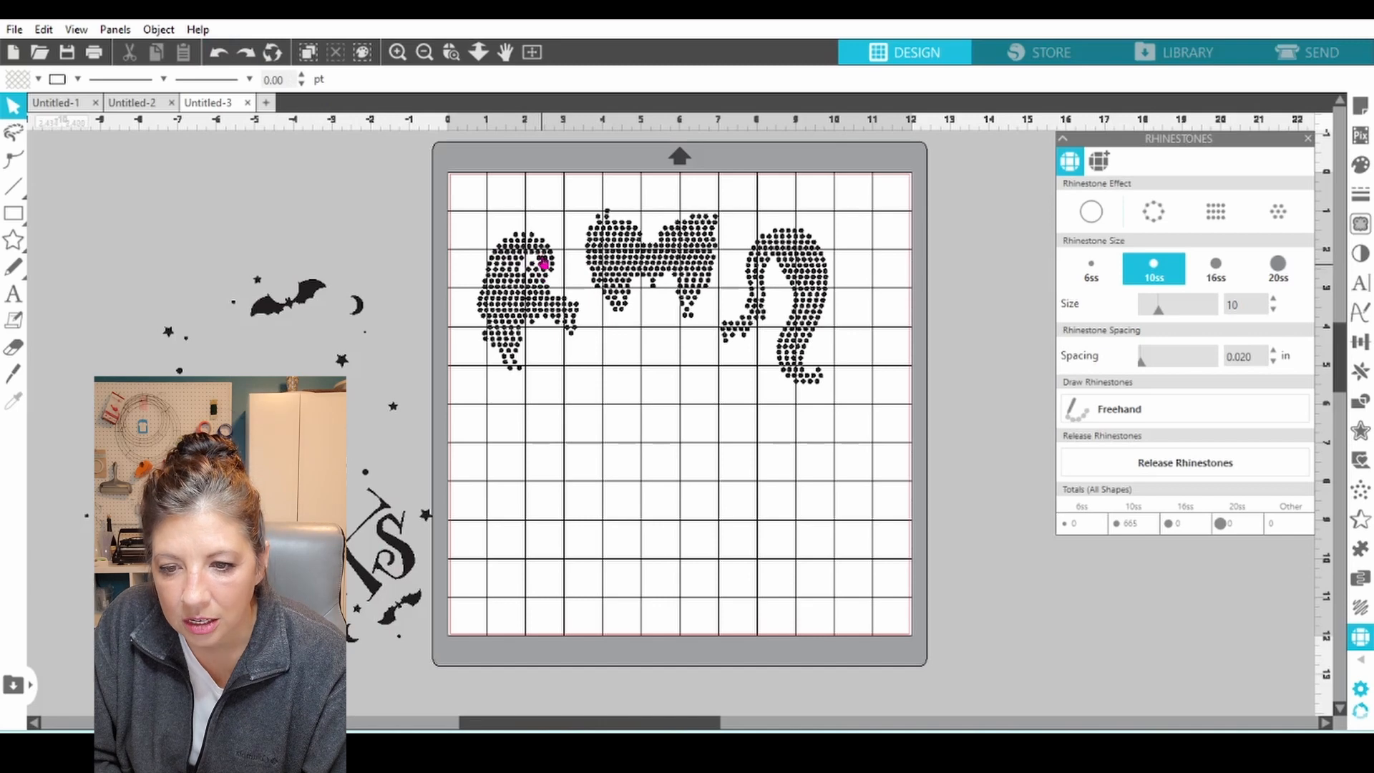
Move the rhinestone at the inner edge of the leftmost wig's curl rightward to about X 2.47 in
click(453, 55)
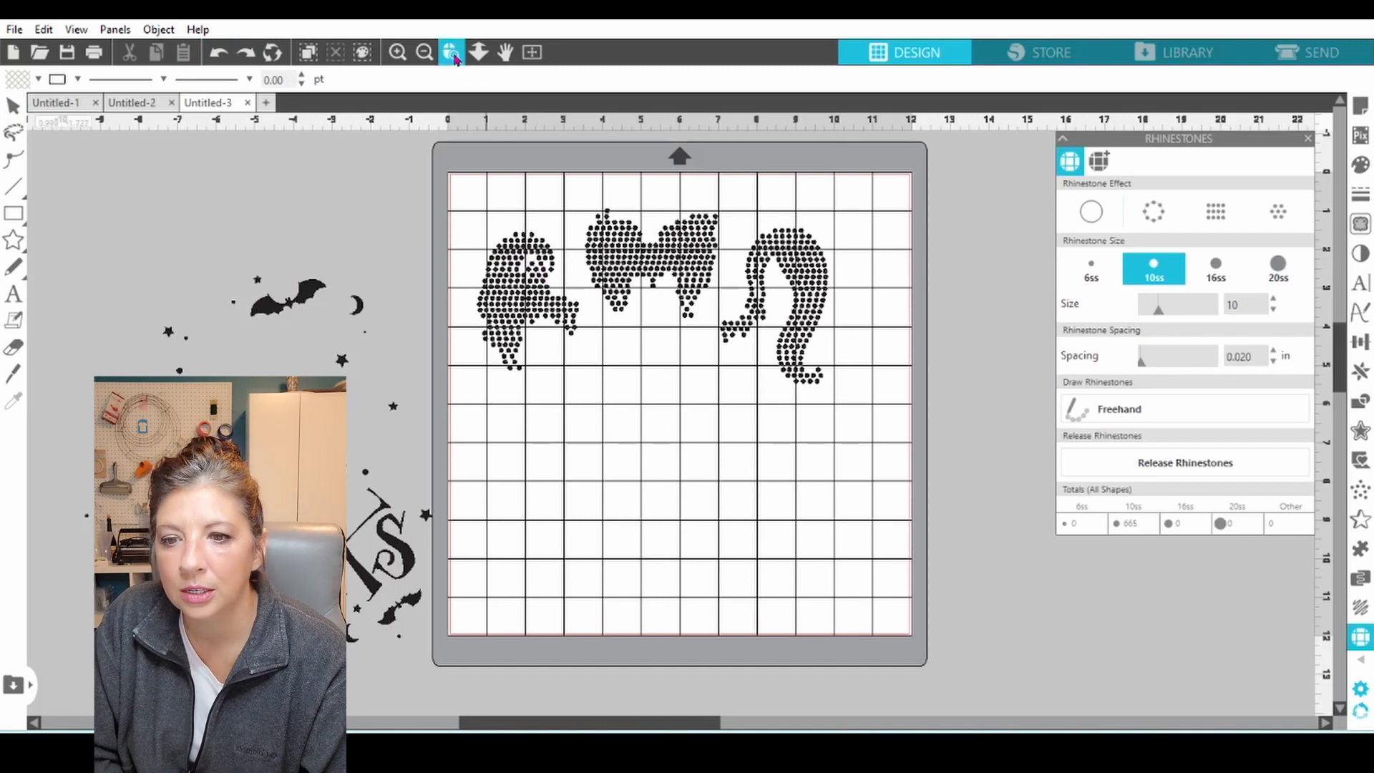
click(551, 266)
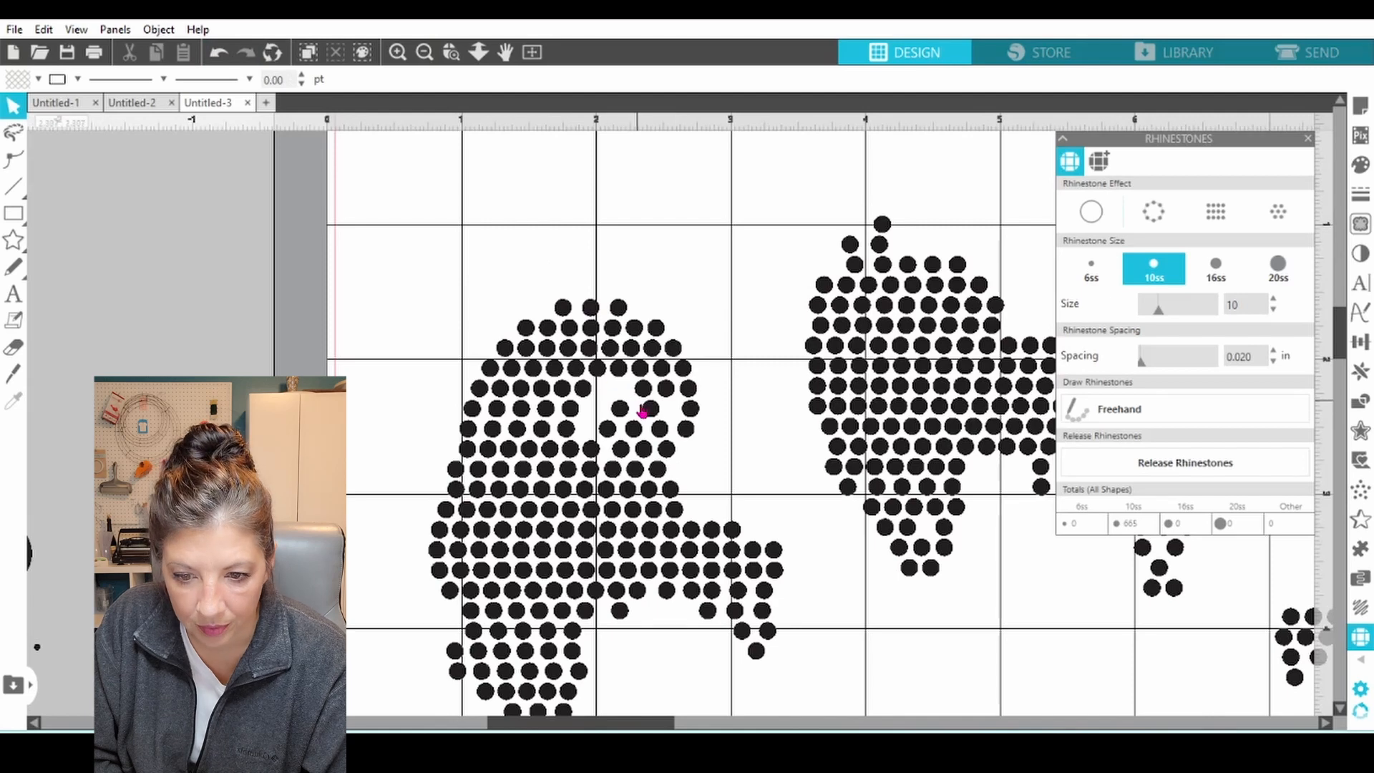
click(651, 415)
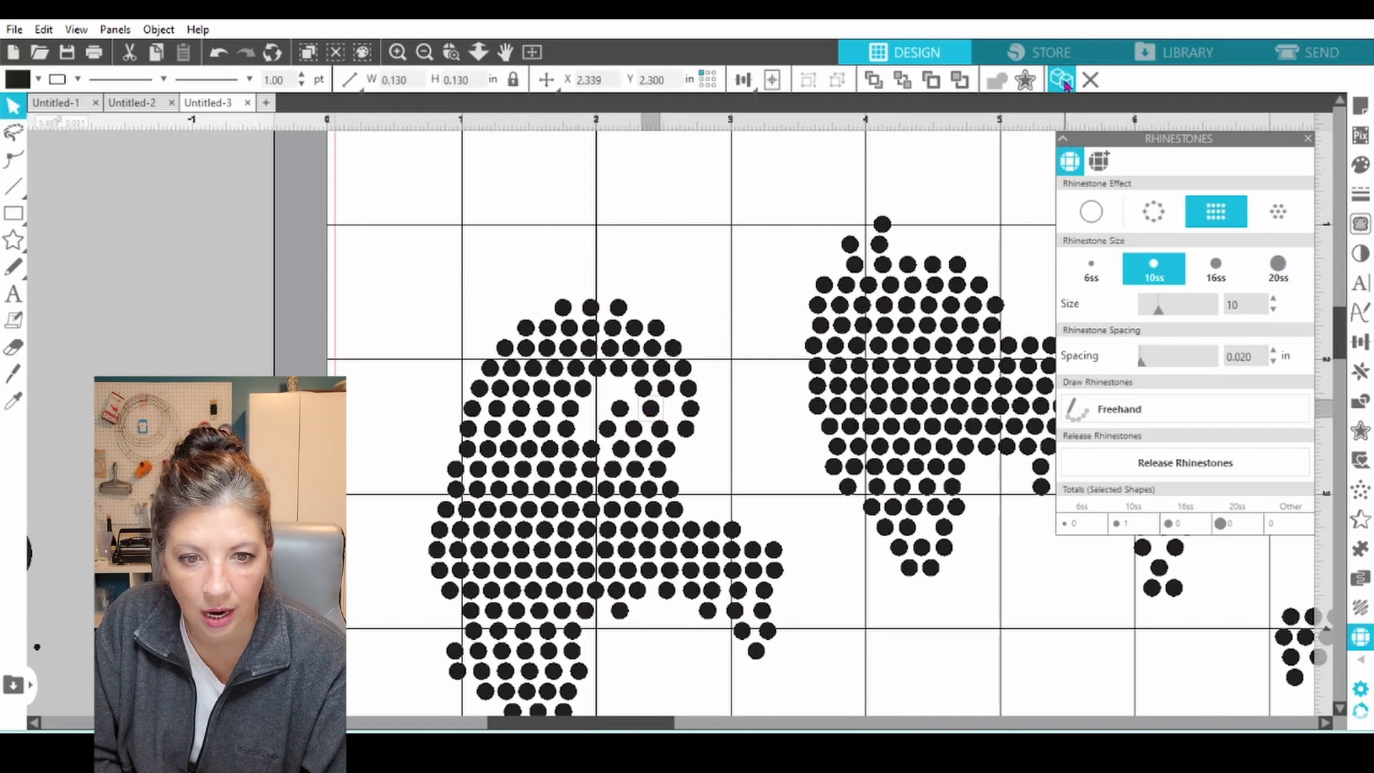
key(Right)
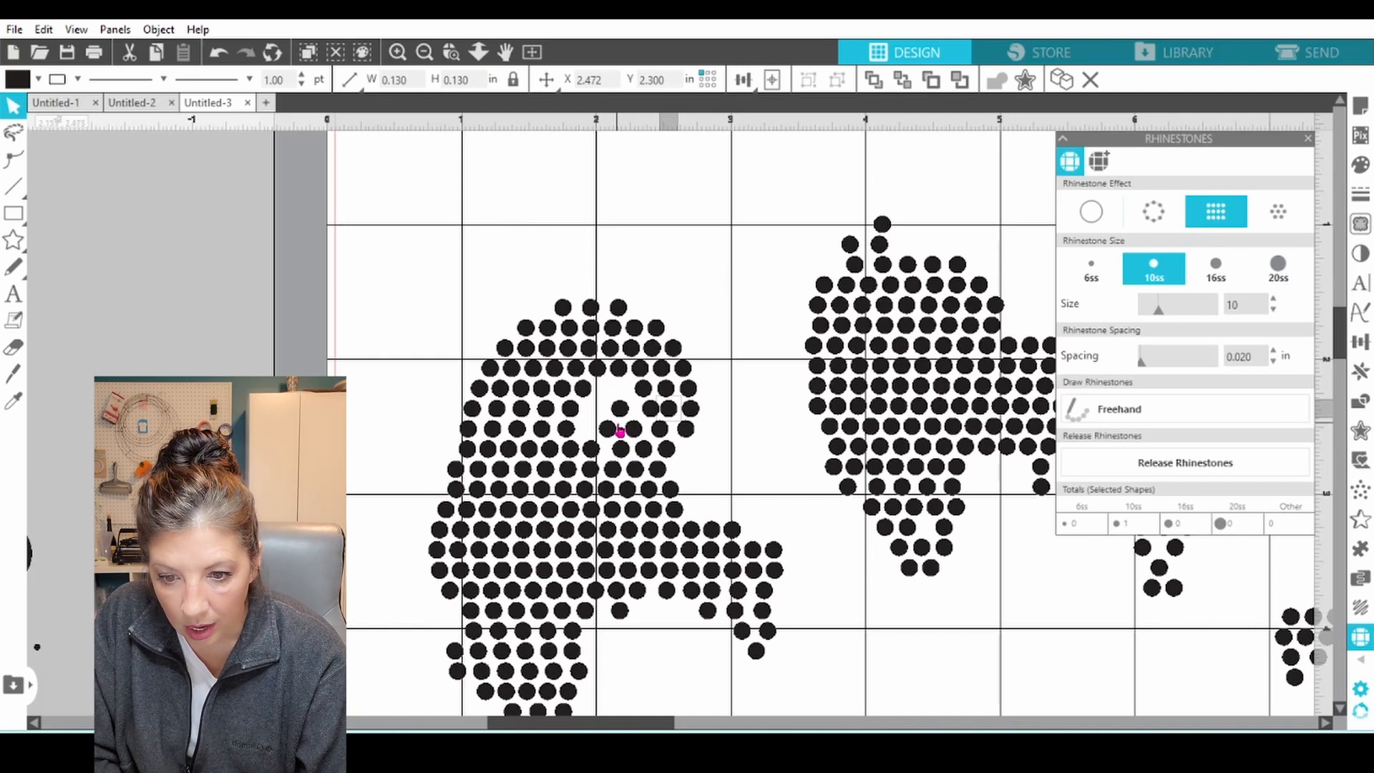
Nudge the two rhinestones in the inner row of the leftmost wig's curl up to about Y 2.43 in
click(612, 438)
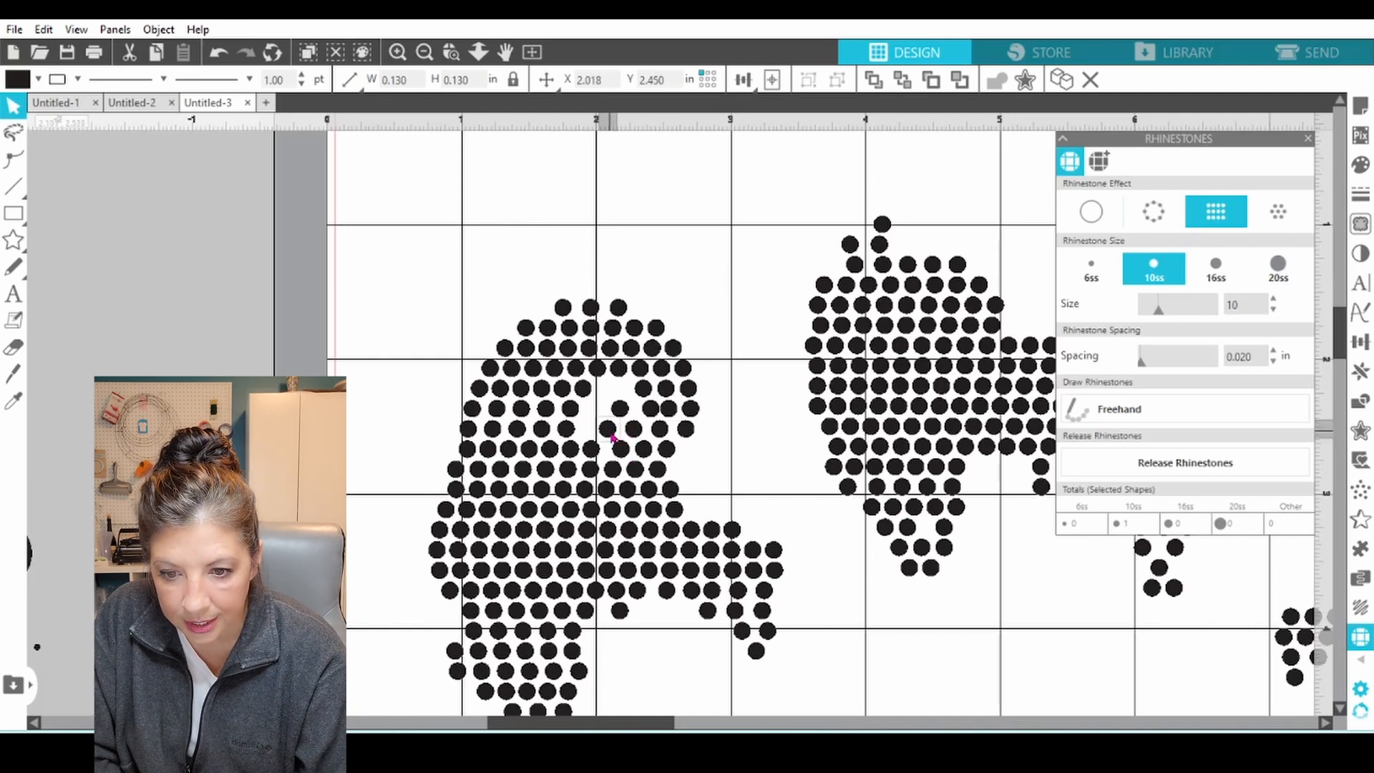
key(Up)
key(Up)
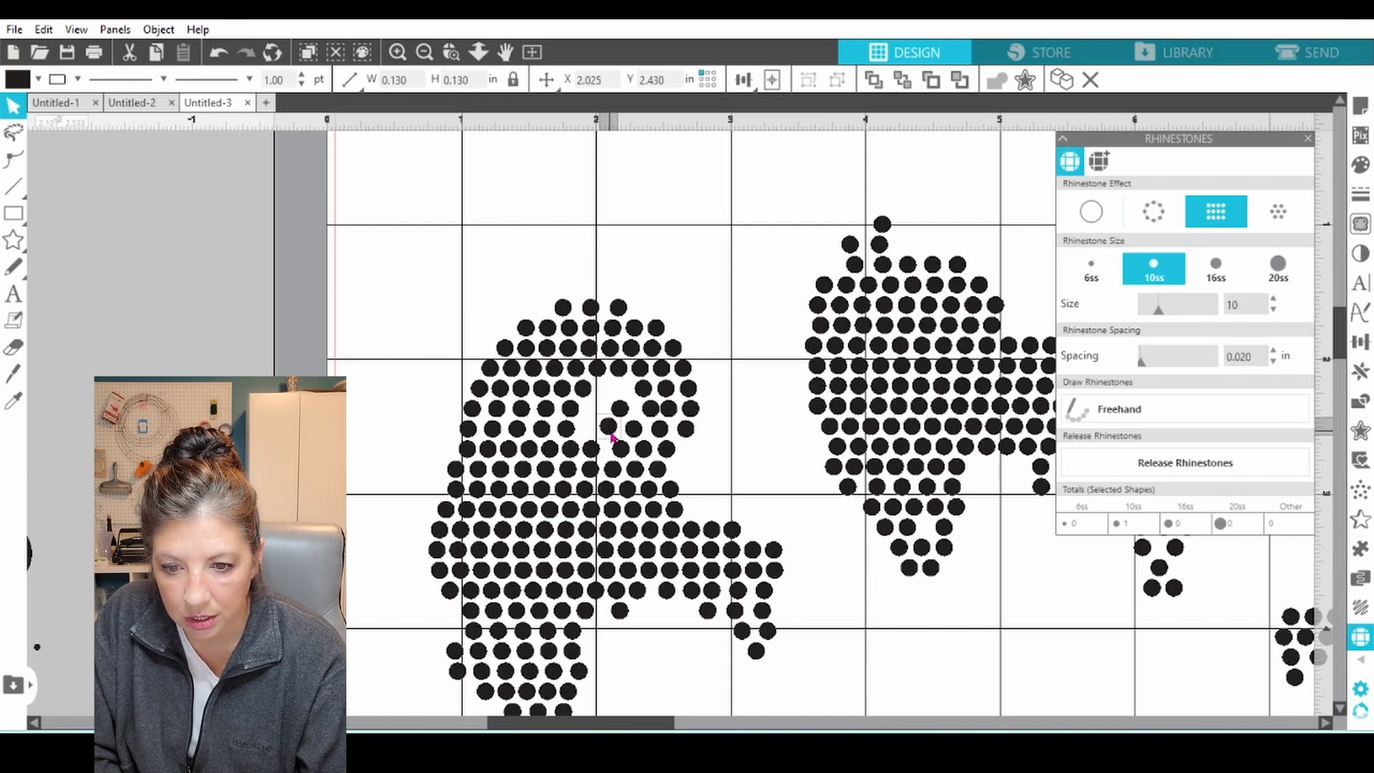
drag(613, 438, 632, 438)
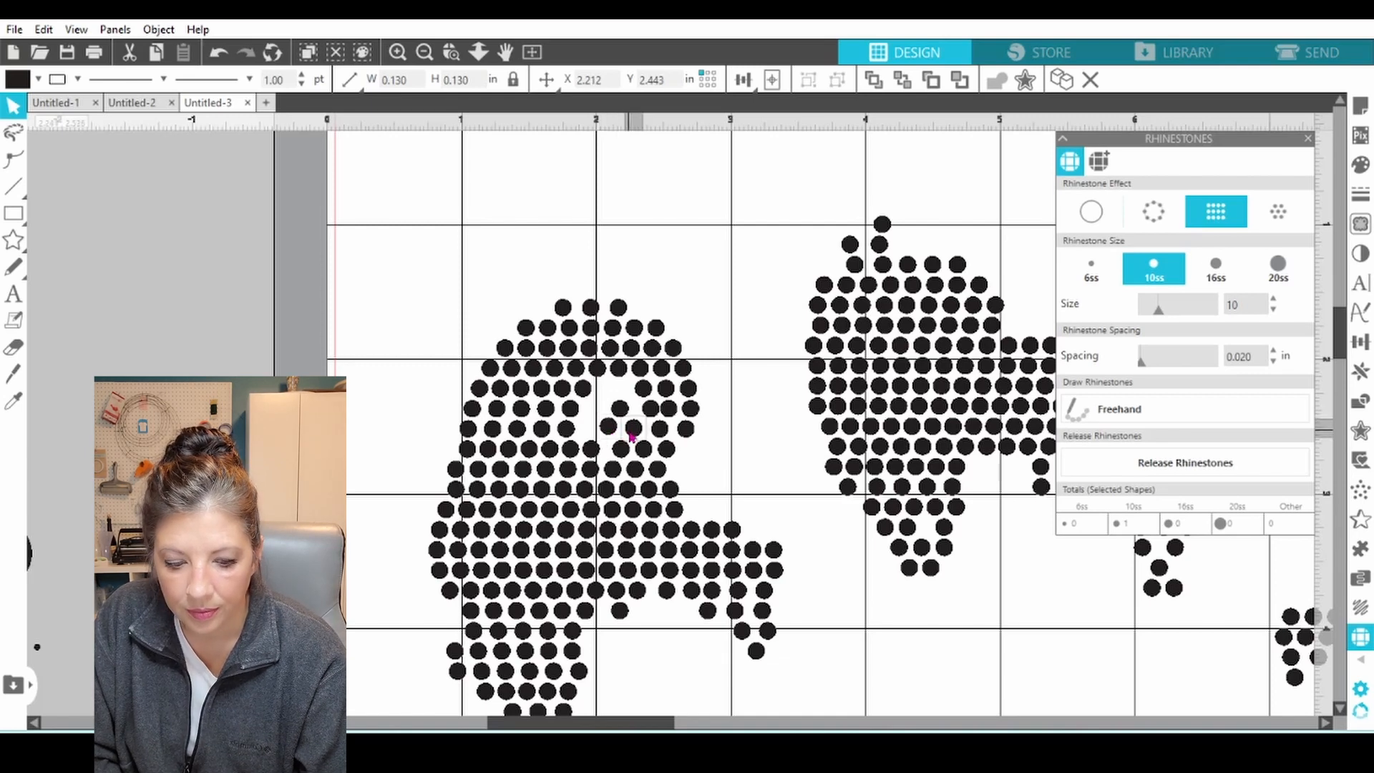
key(Up)
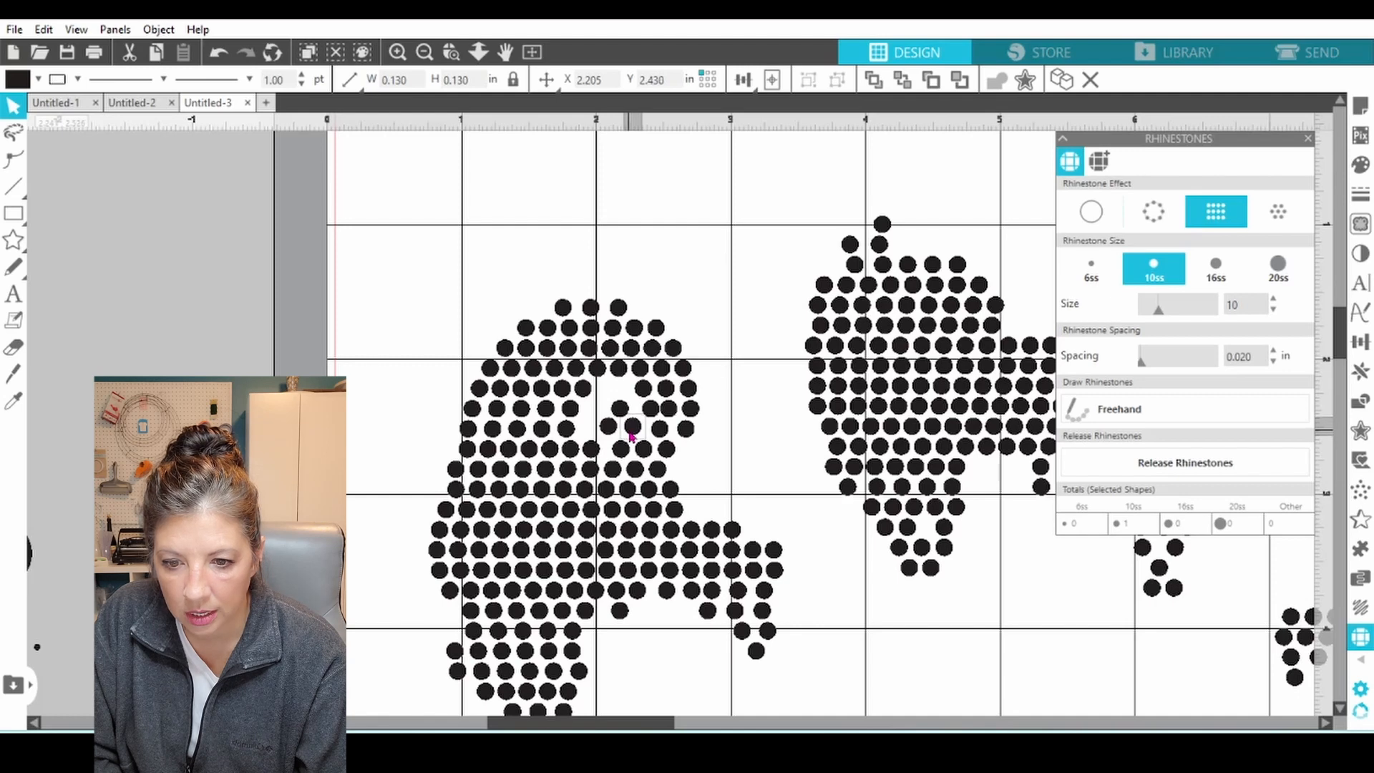
Respace the three rhinestones along the lower edge of the leftmost wig's curl at about Y 2.56 in
click(624, 454)
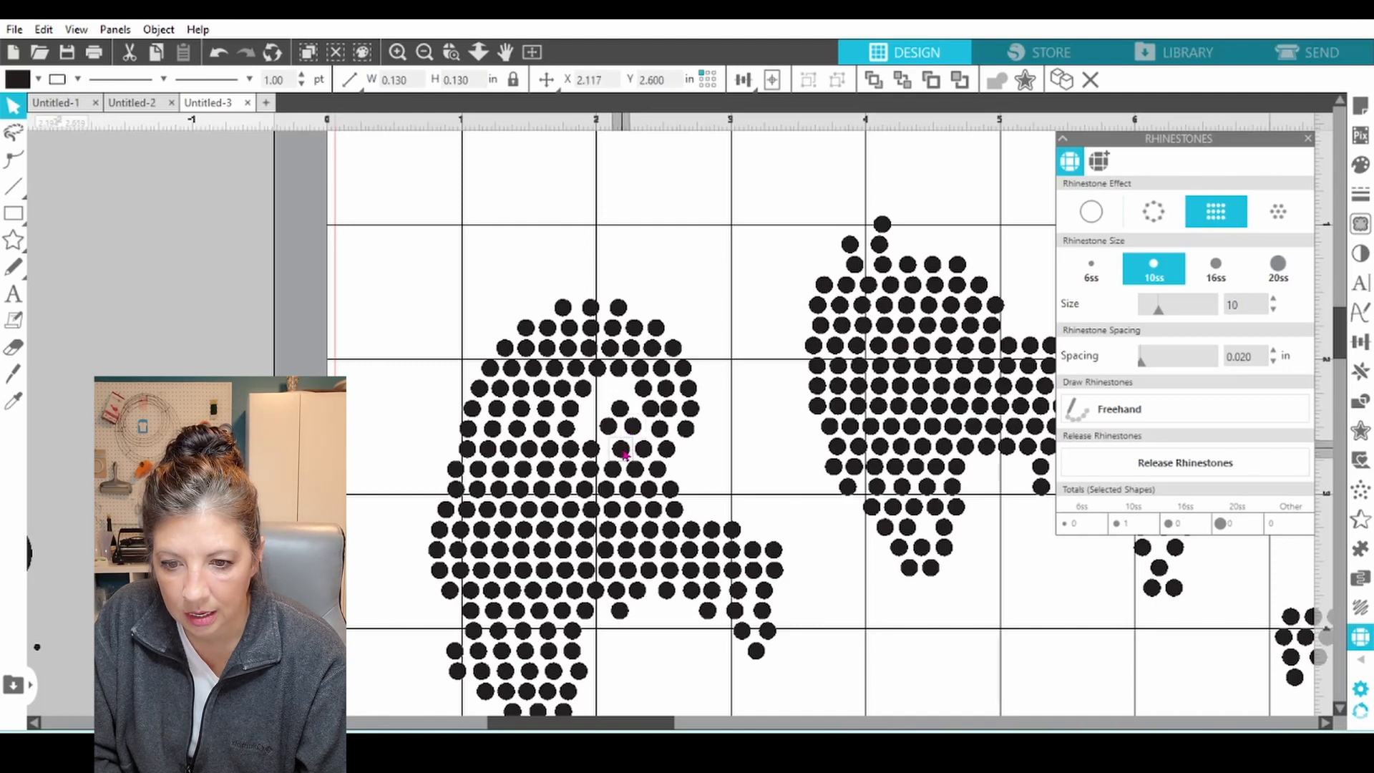
key(Up)
key(Up)
key(Up)
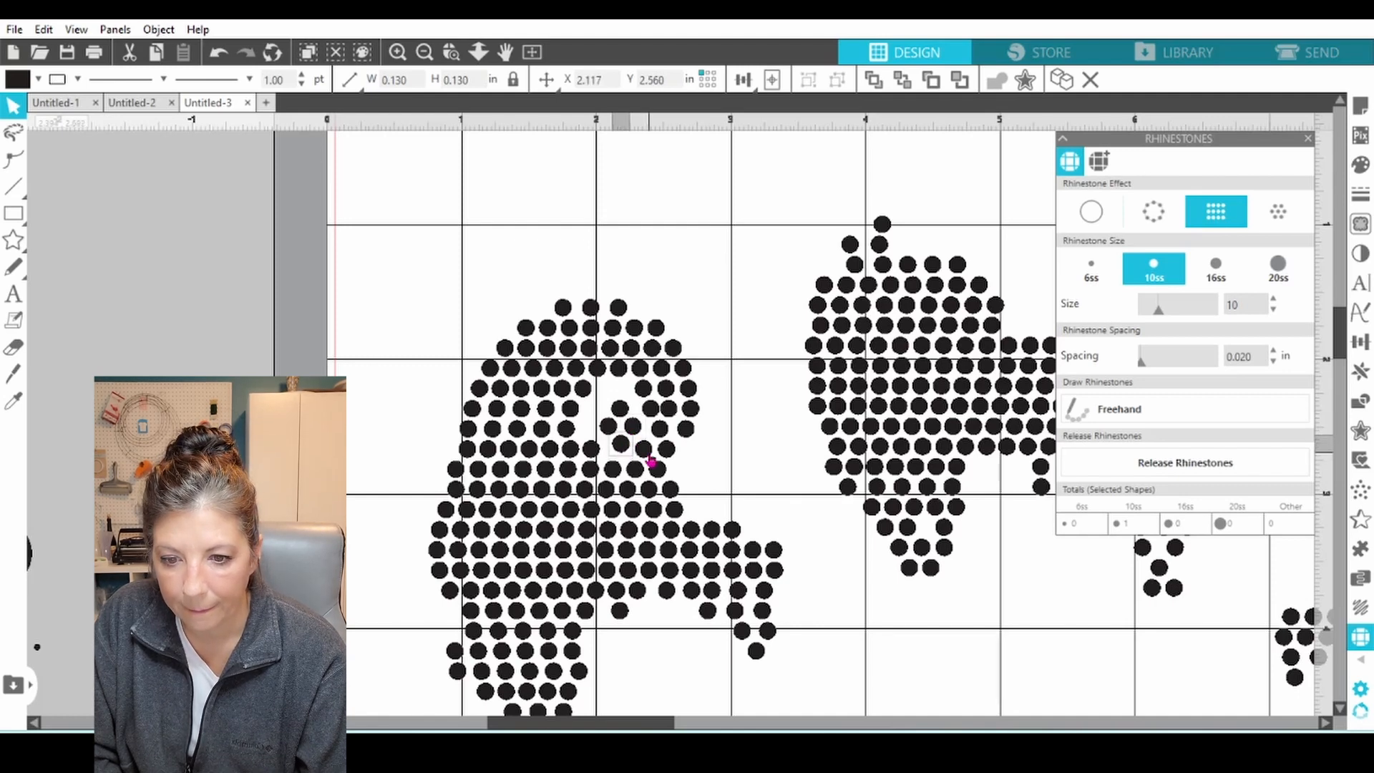
click(647, 457)
drag(647, 457, 666, 456)
click(625, 450)
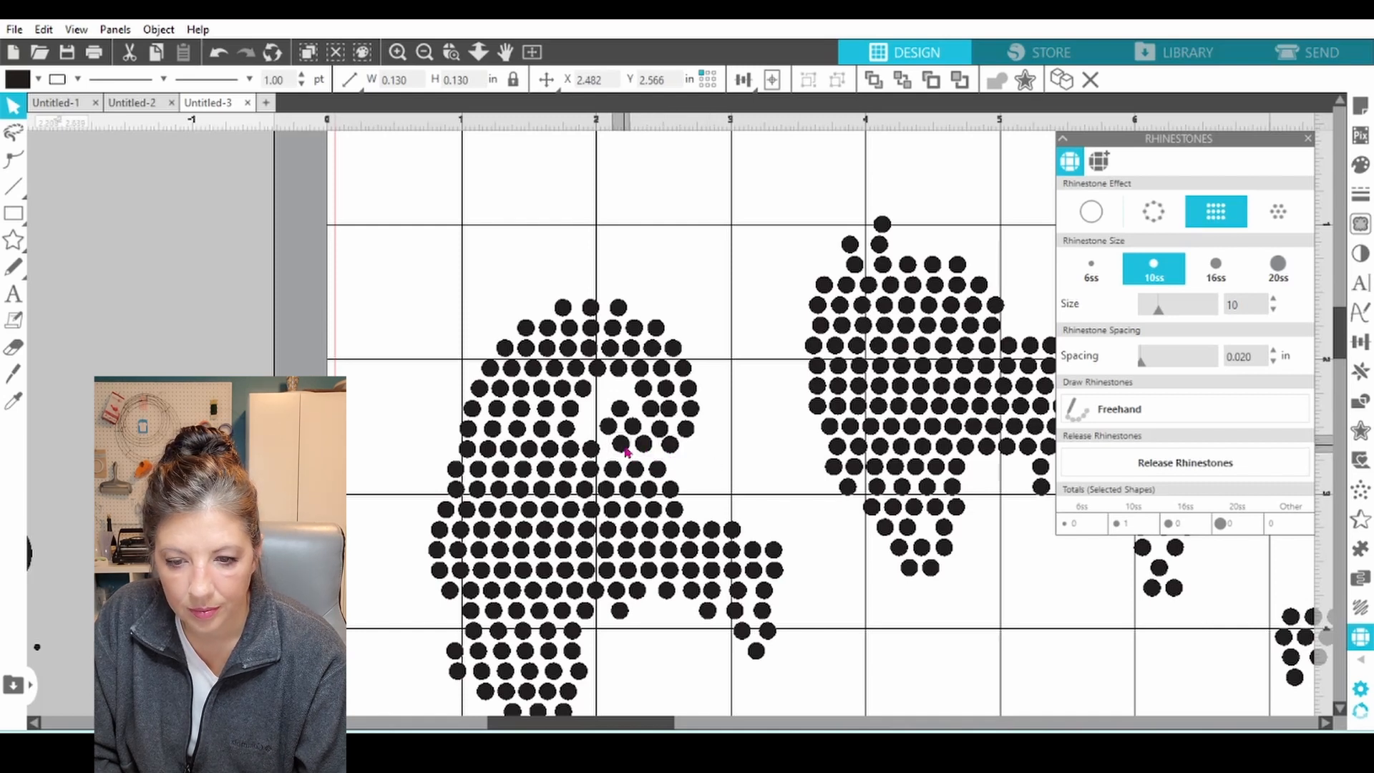
drag(616, 434, 649, 448)
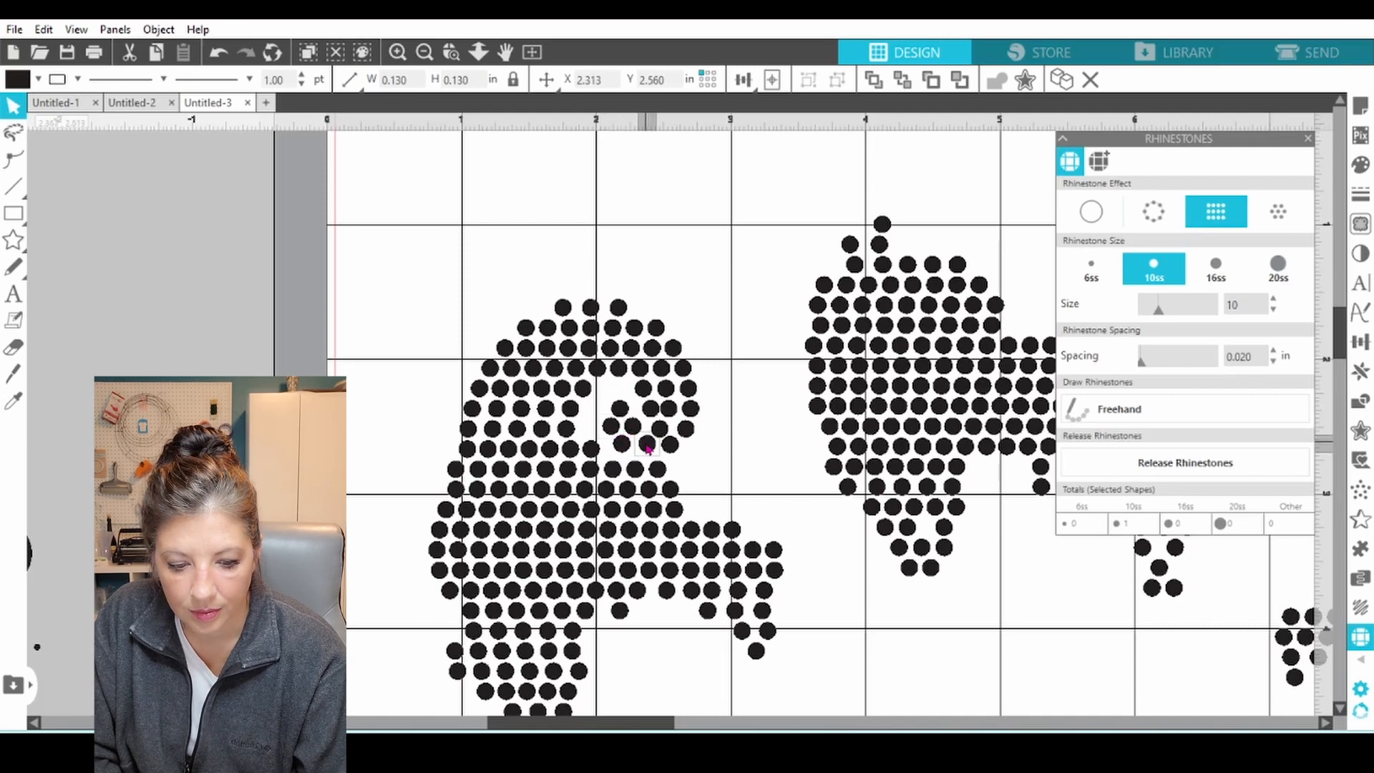
Shift the curl's two inner-row rhinestones to about X 2.225 and X 2.071 in and clear the selection
click(635, 431)
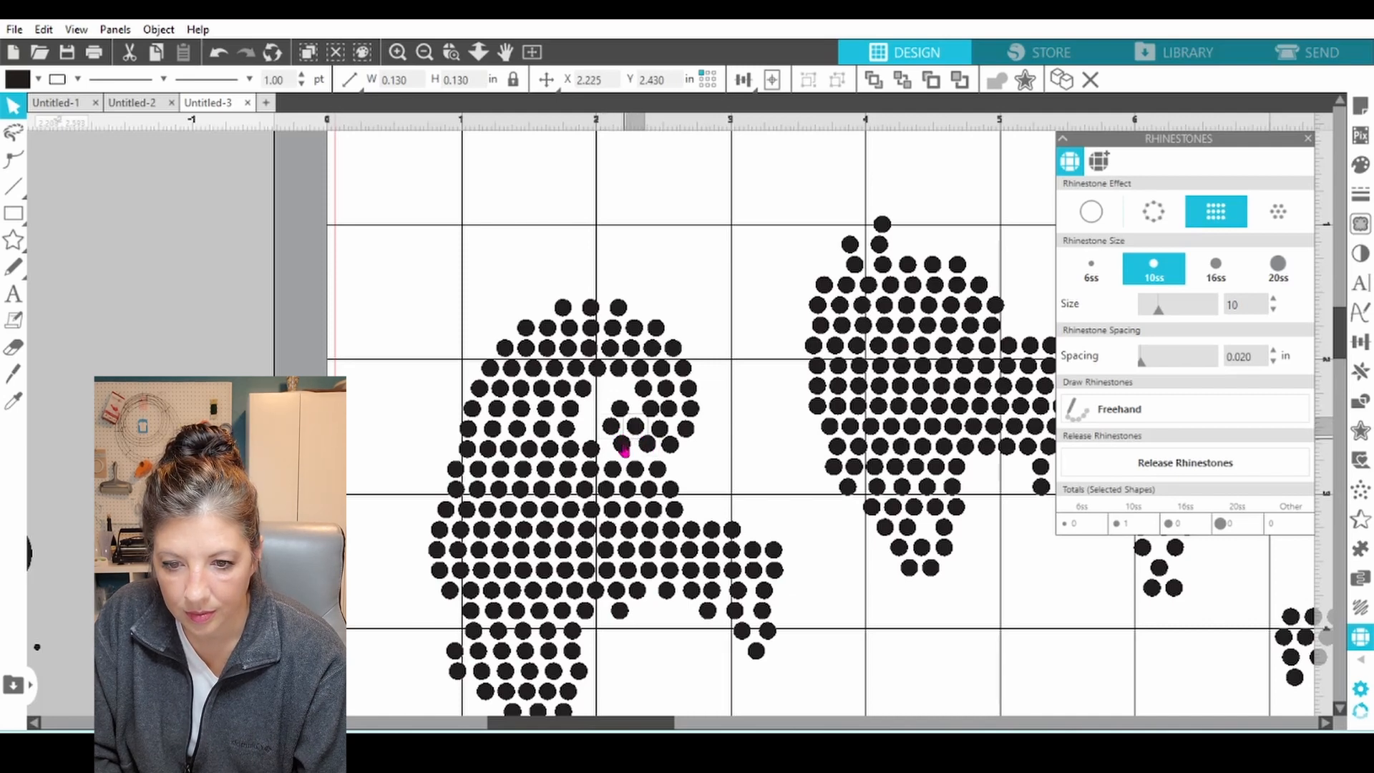
click(616, 431)
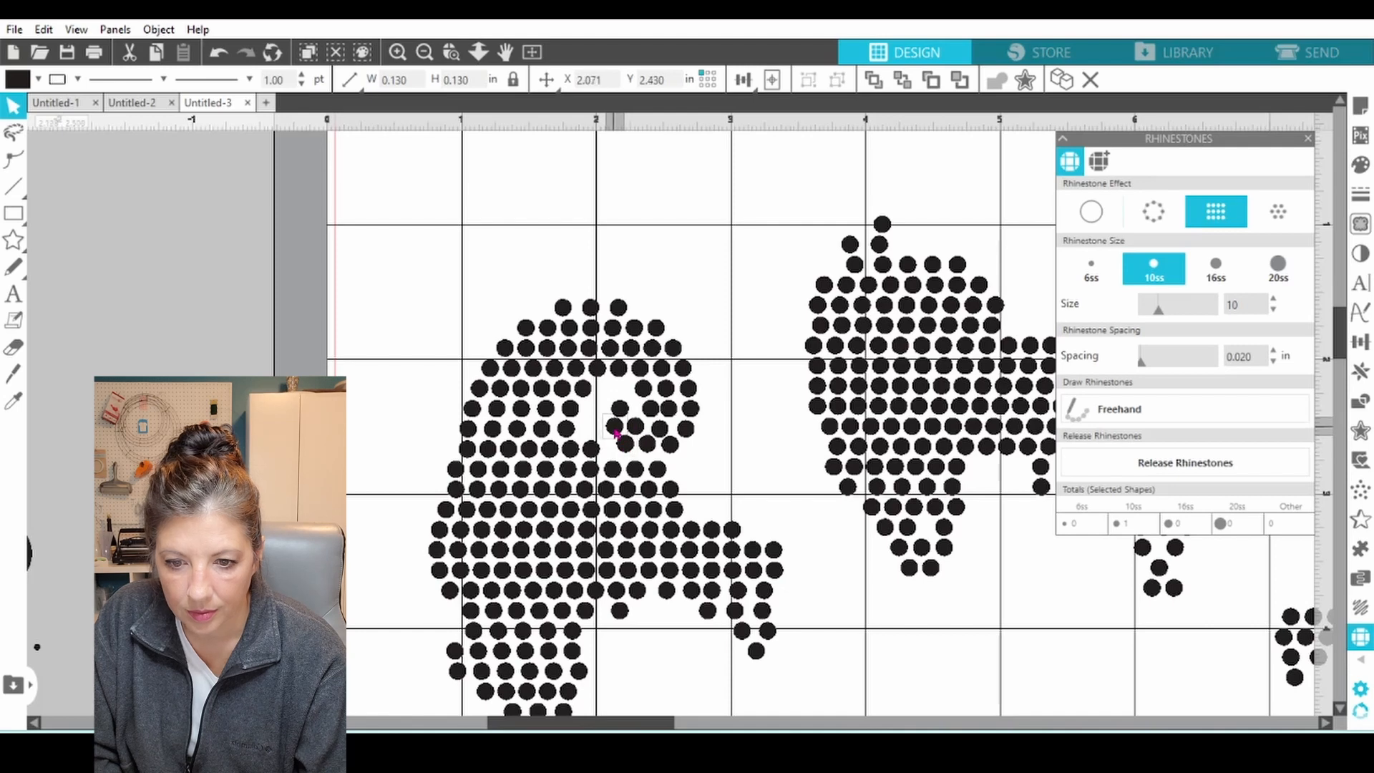
click(764, 466)
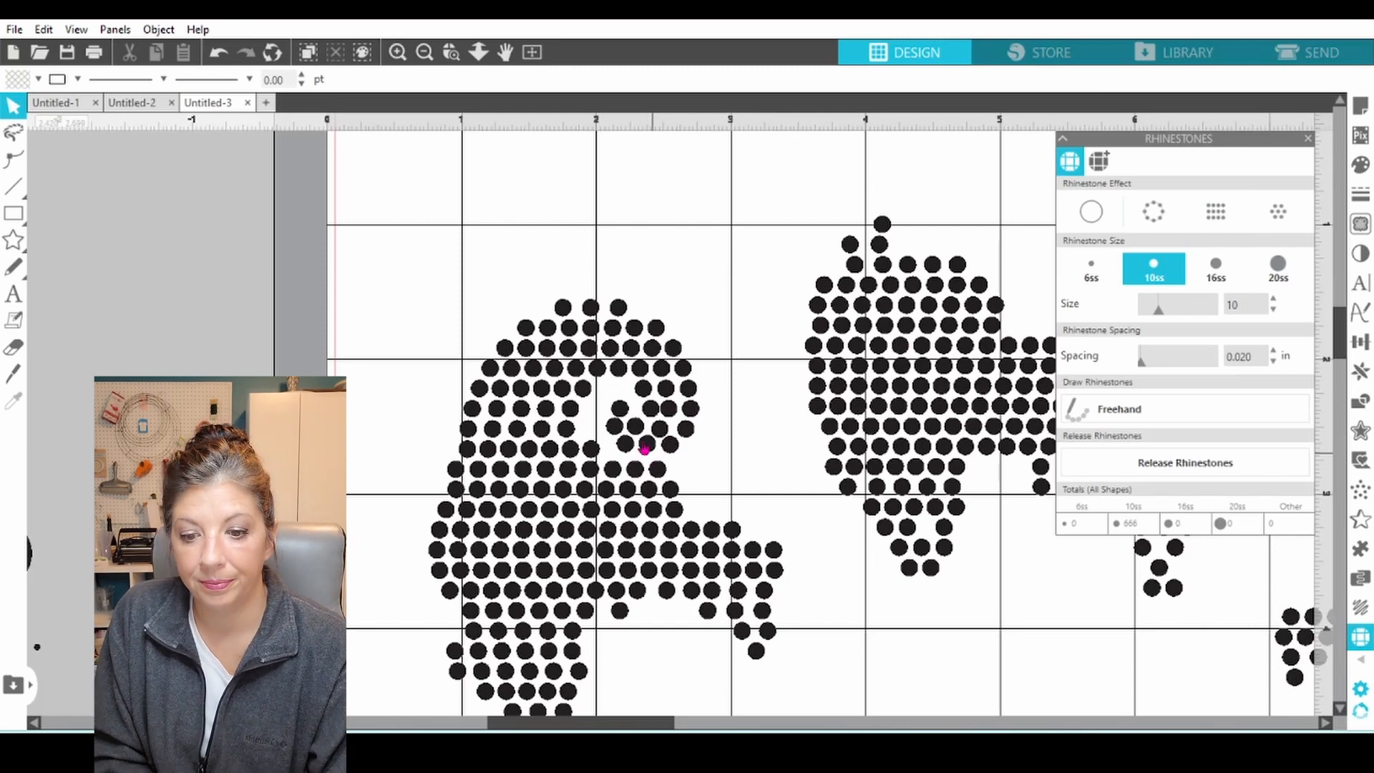
Group all the rhinestones of the leftmost wig
click(424, 53)
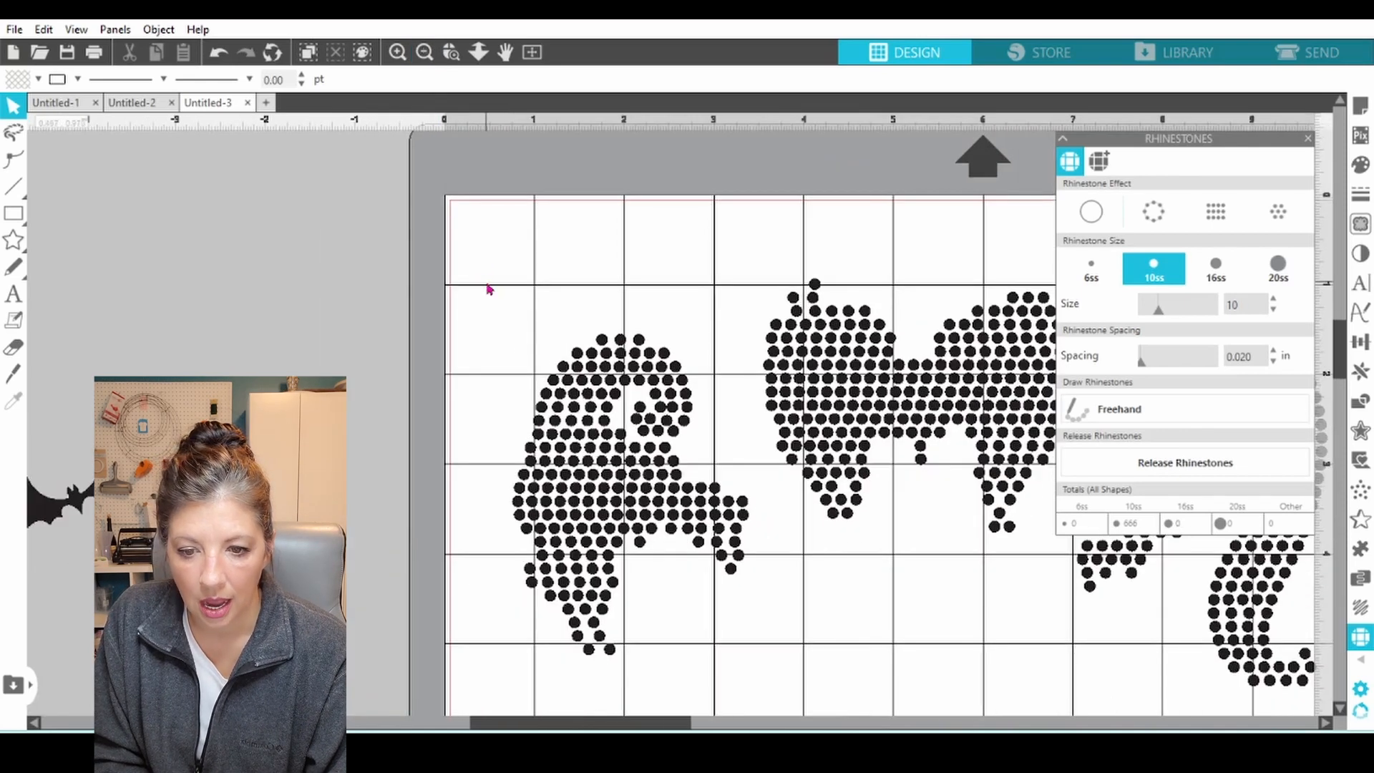
drag(481, 296, 742, 690)
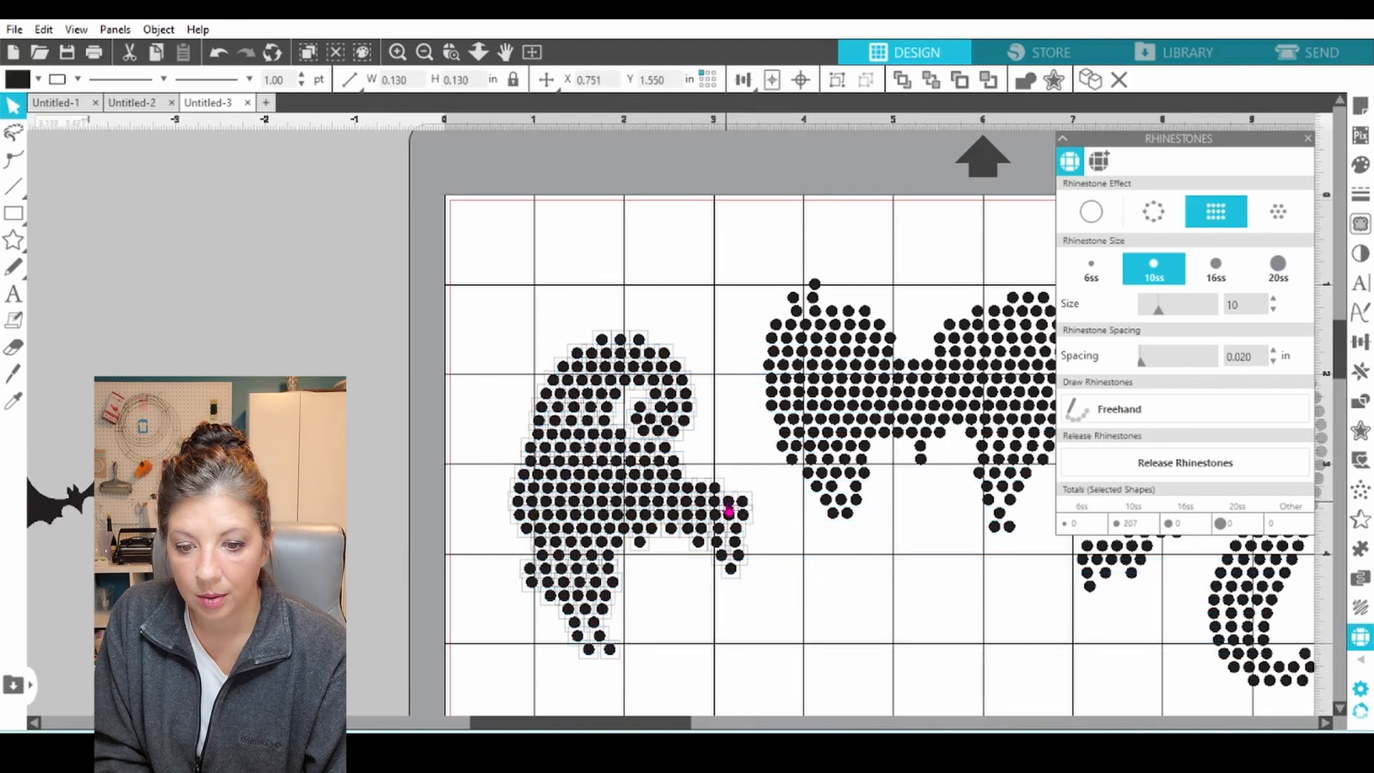
right_click(729, 511)
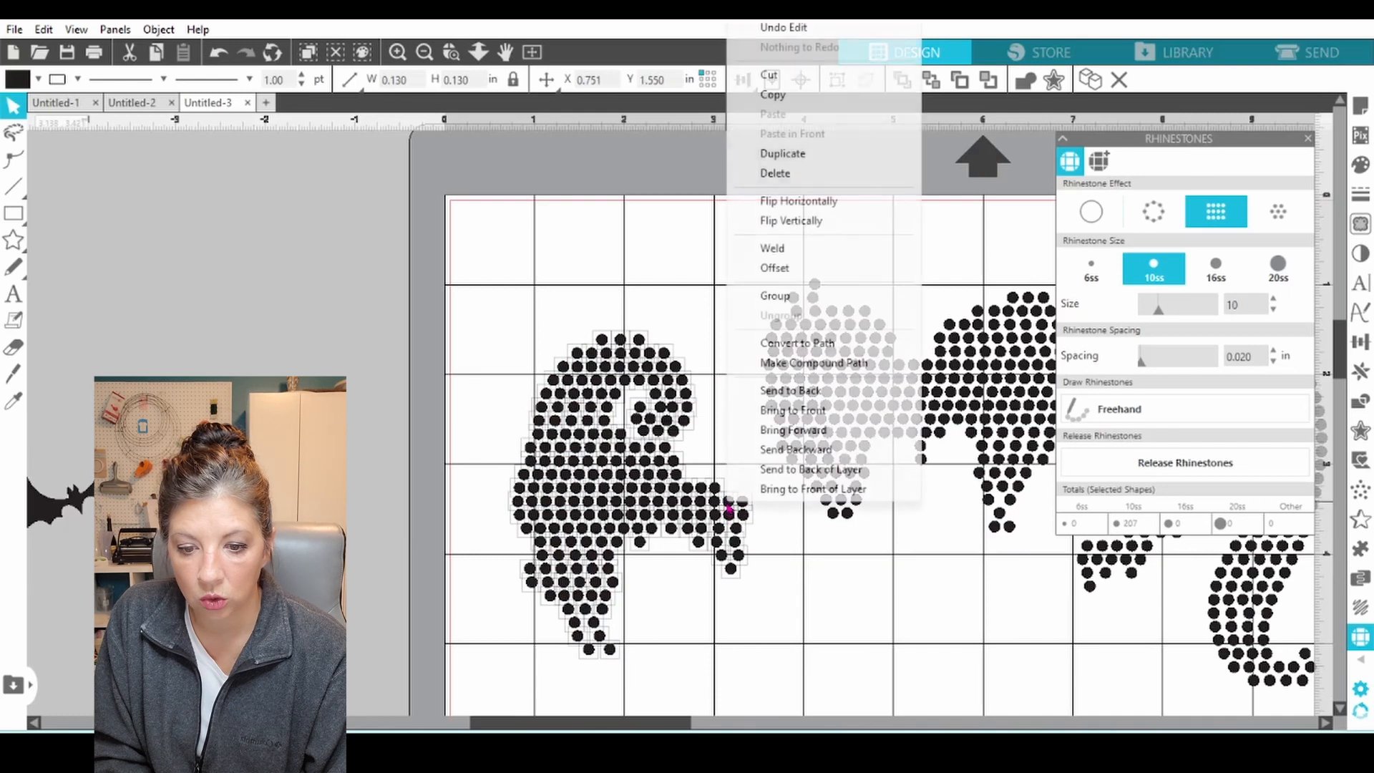
click(761, 301)
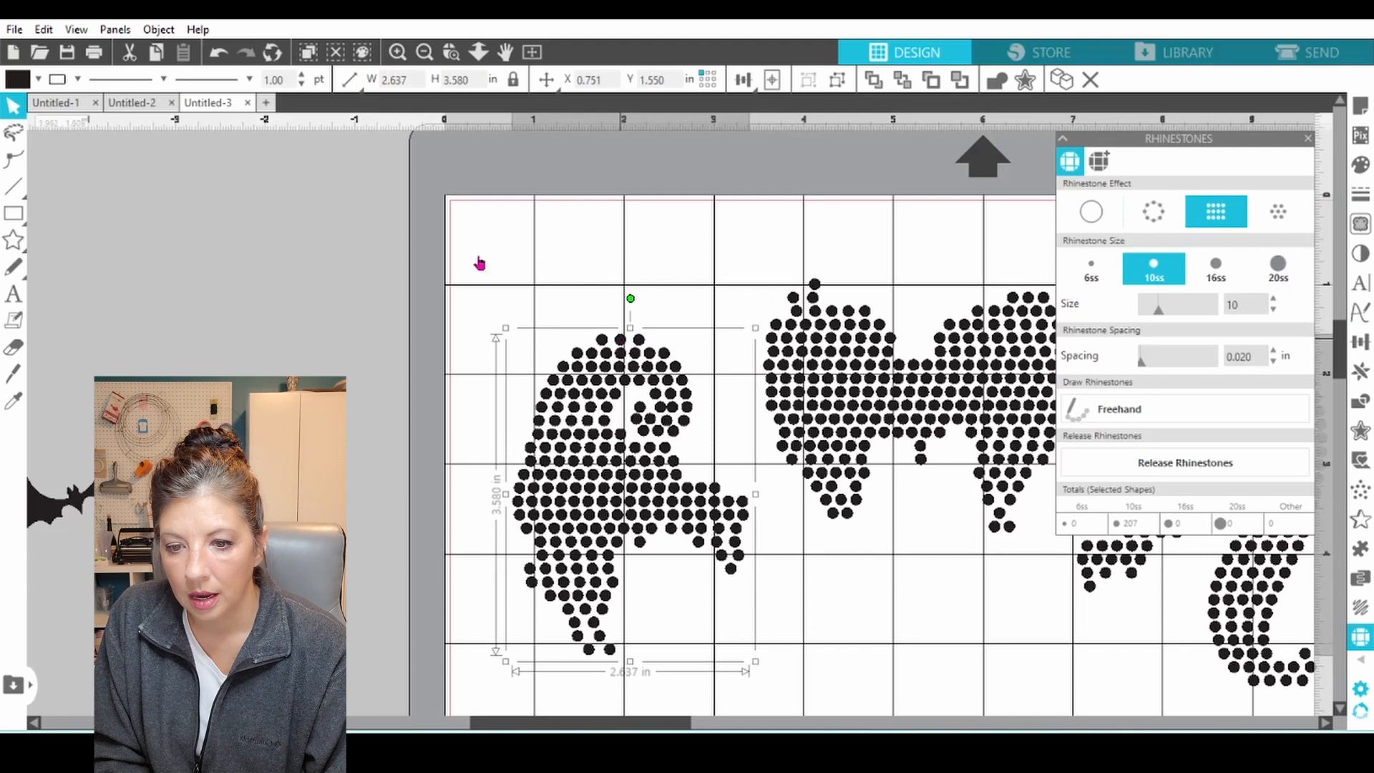
Fill the grouped leftmost wig with purple and move it partly off the mat's upper-left corner
click(38, 80)
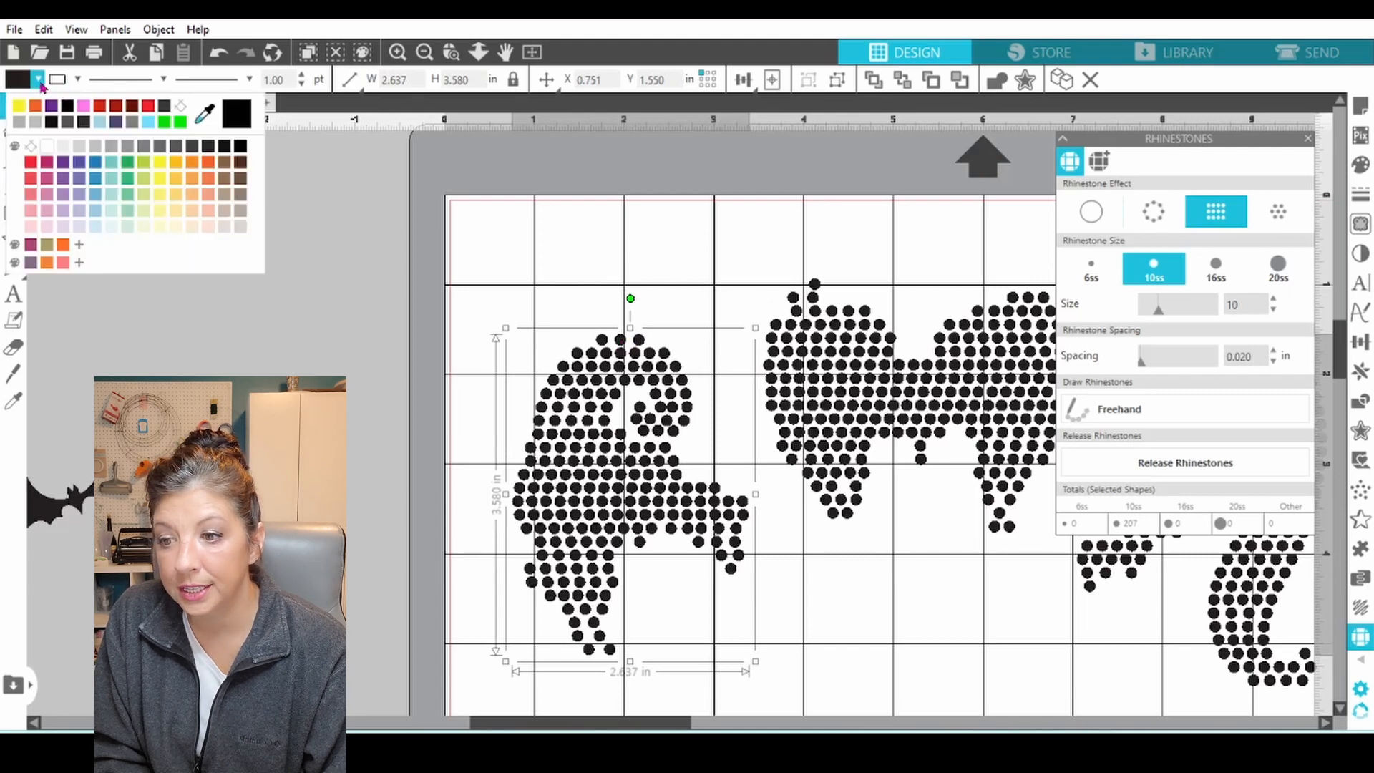
click(52, 106)
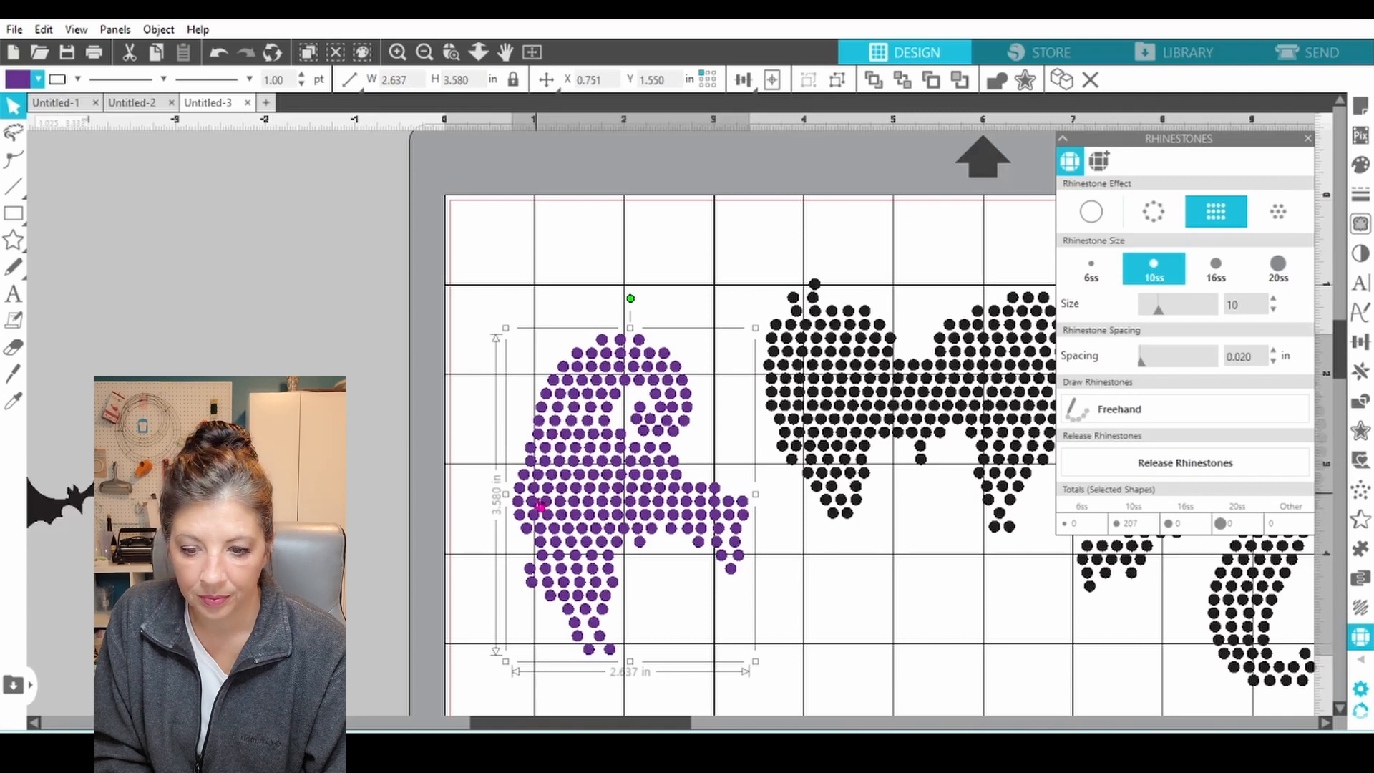
drag(533, 501, 315, 365)
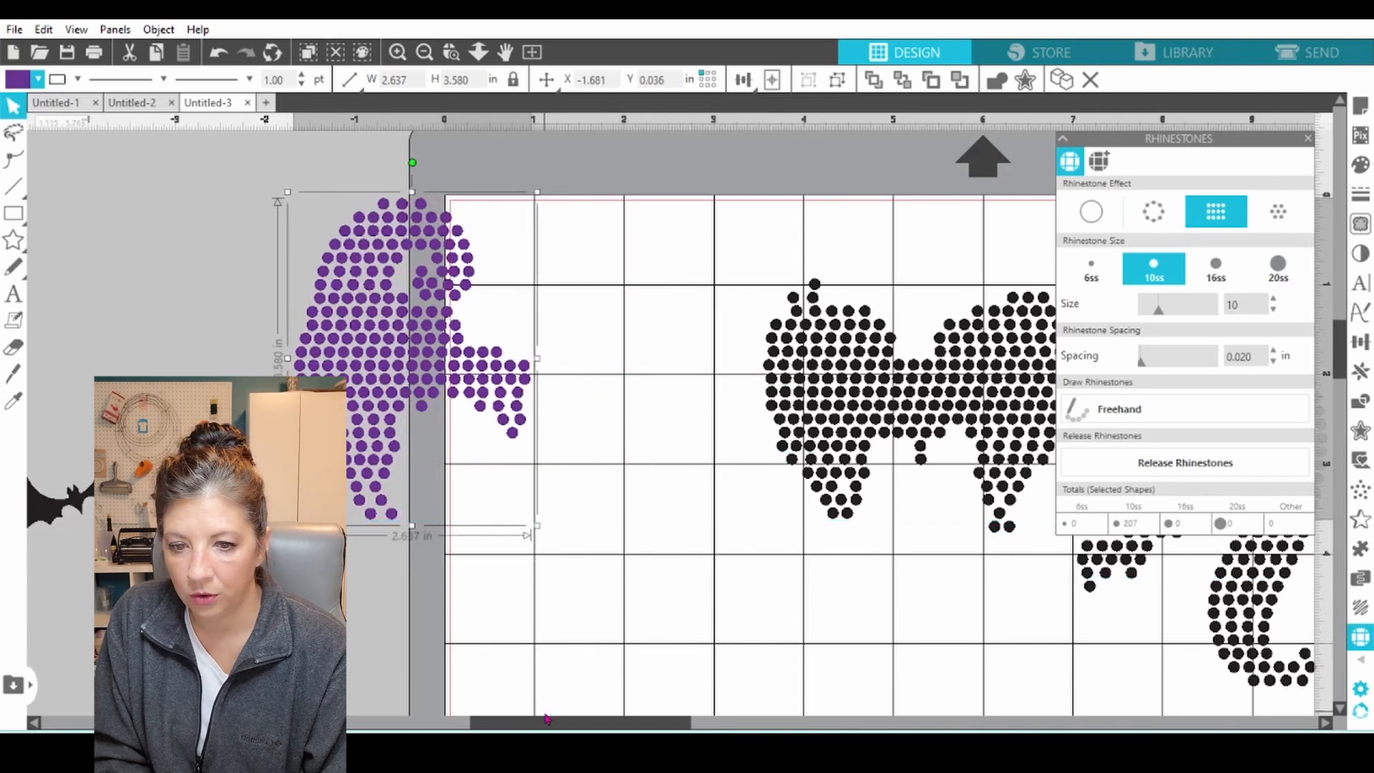
Group all the rhinestones of the middle wig
drag(548, 726, 641, 732)
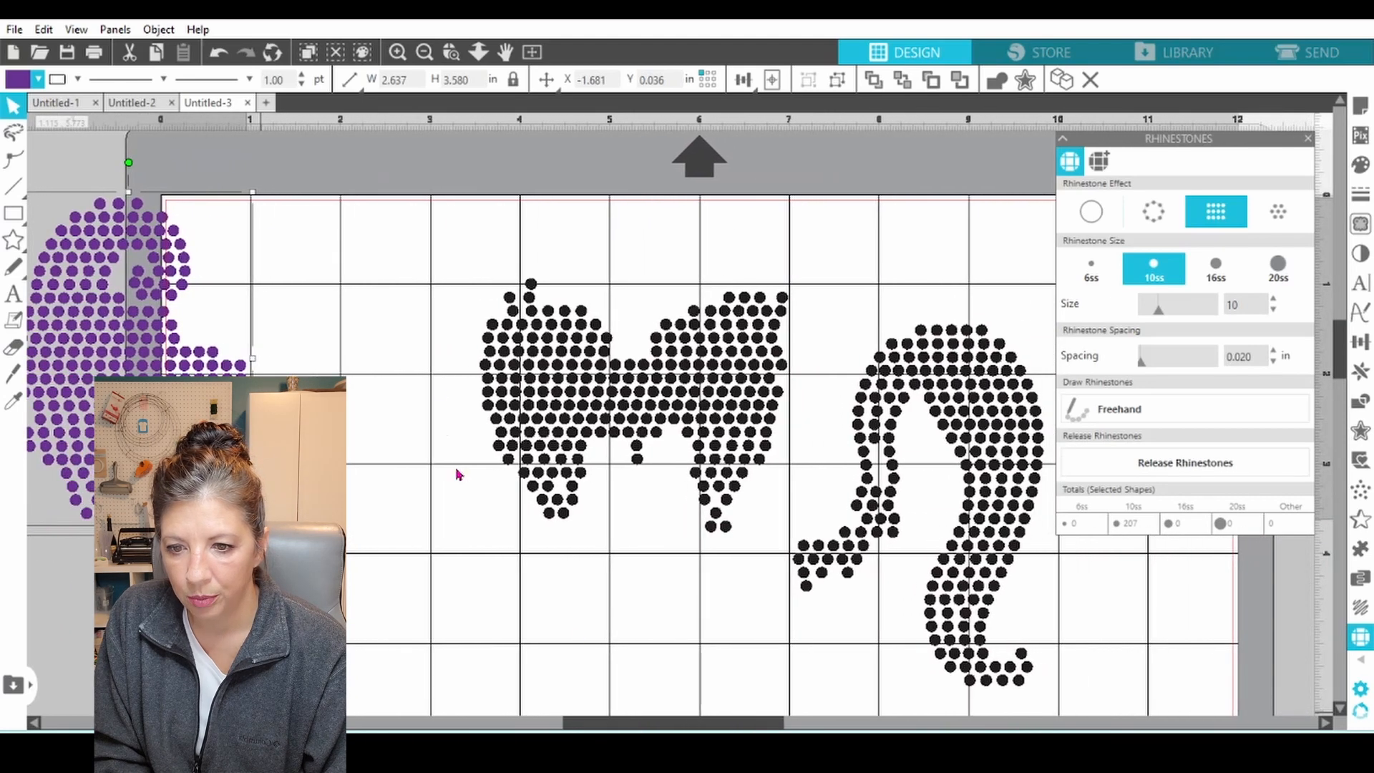
drag(456, 238, 782, 549)
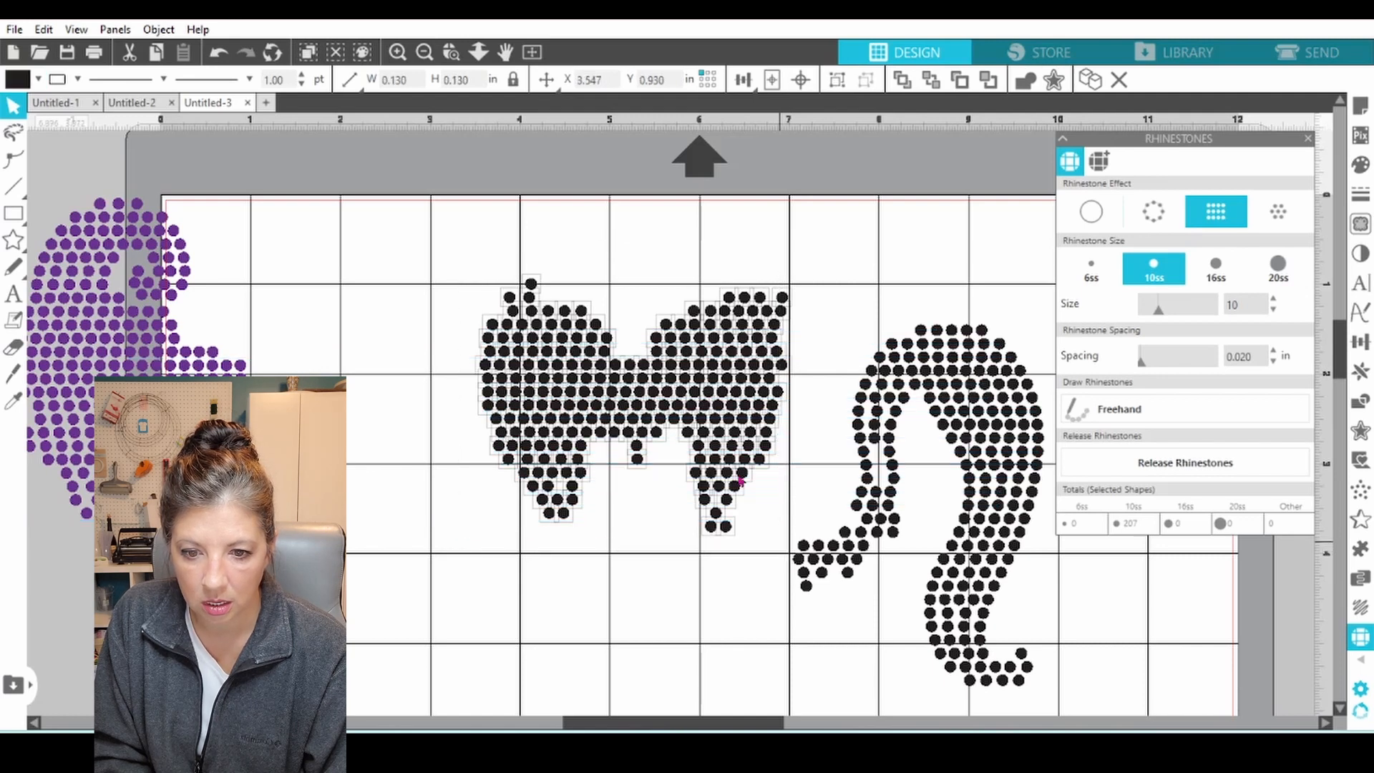
right_click(721, 454)
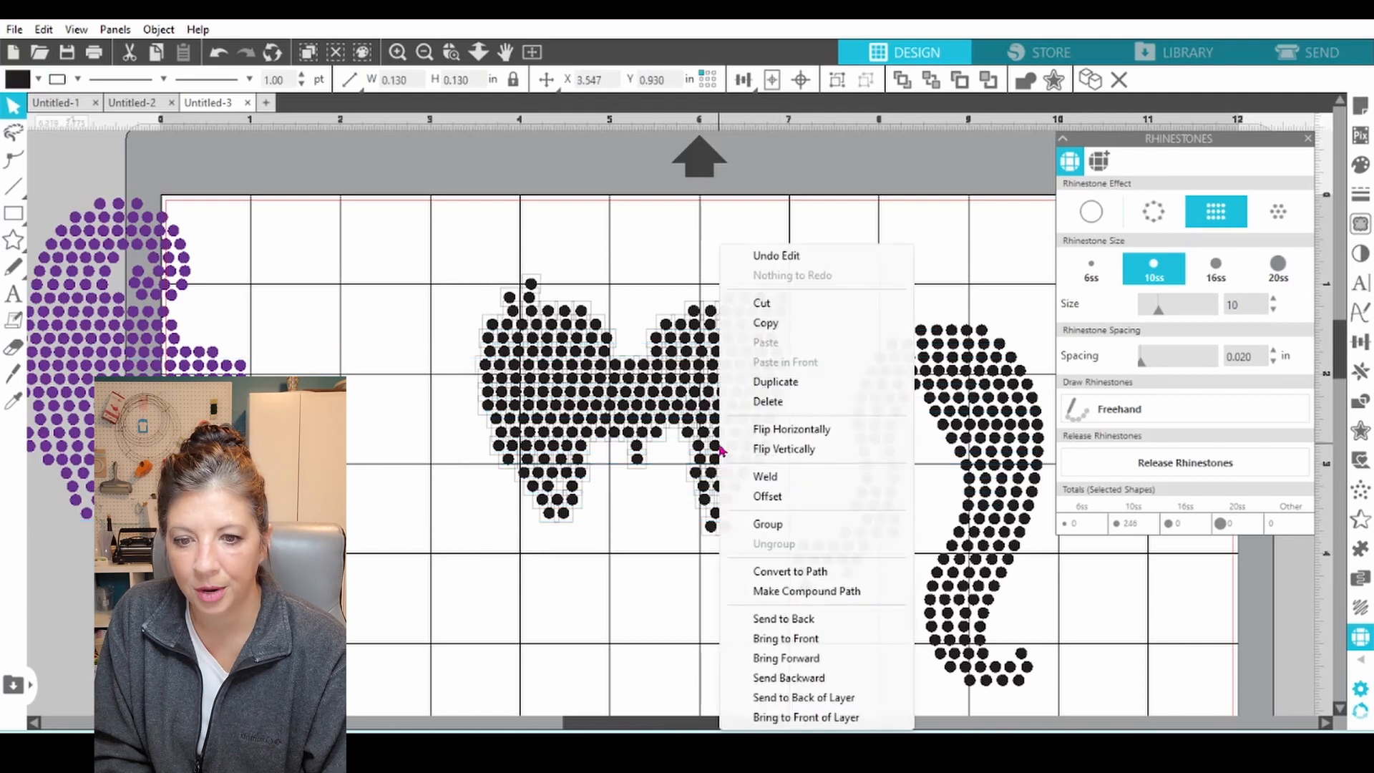
click(760, 528)
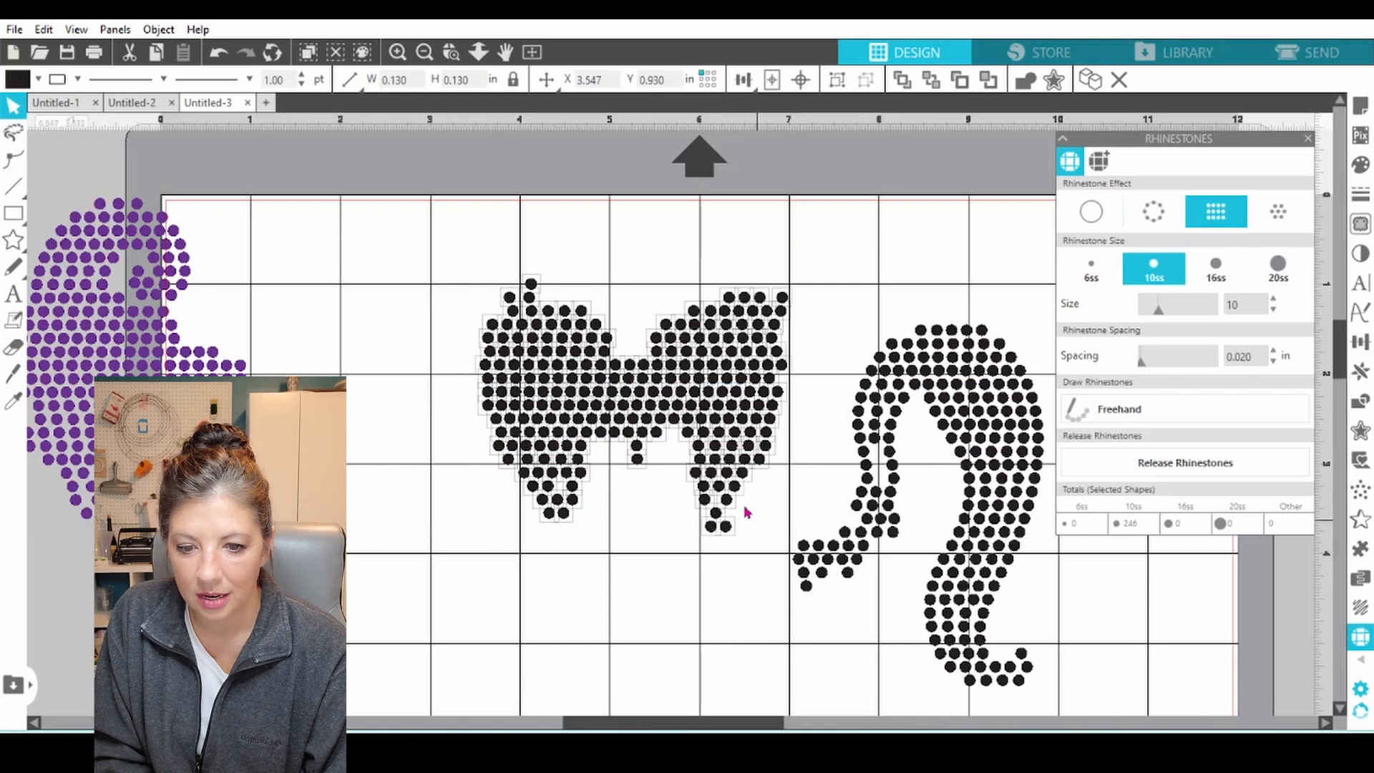
Fill the middle wig group with orange and move it toward the purple wig, to about X 1.99, Y 0.70 in
click(39, 83)
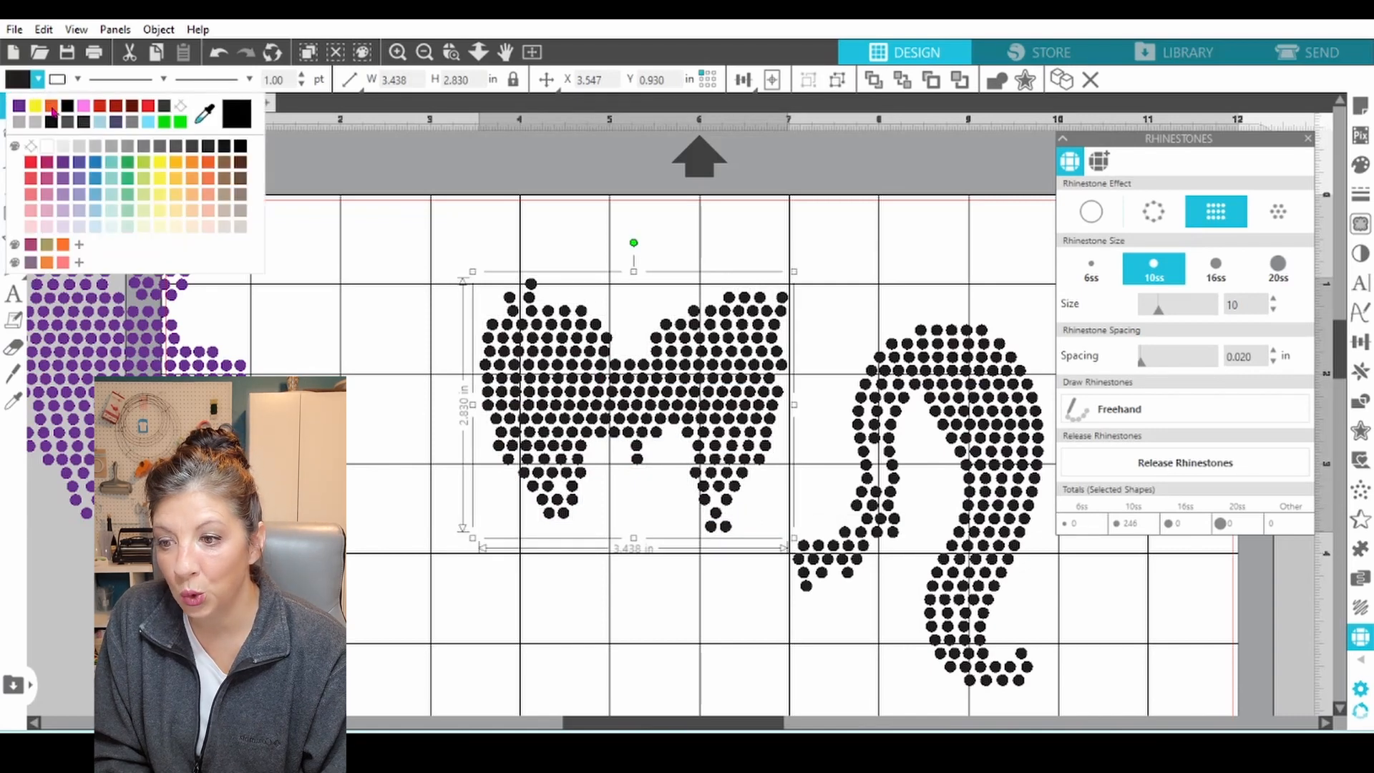
click(55, 111)
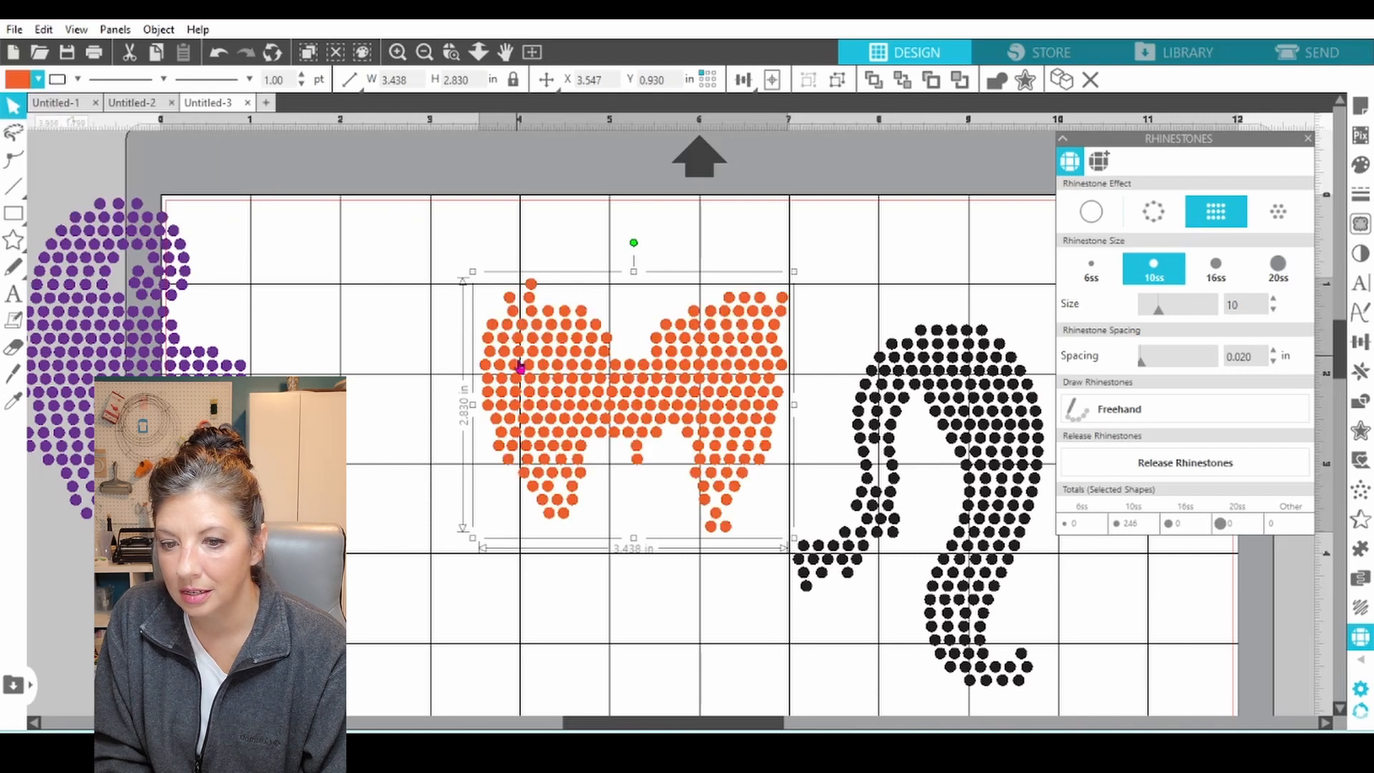
drag(518, 366, 379, 346)
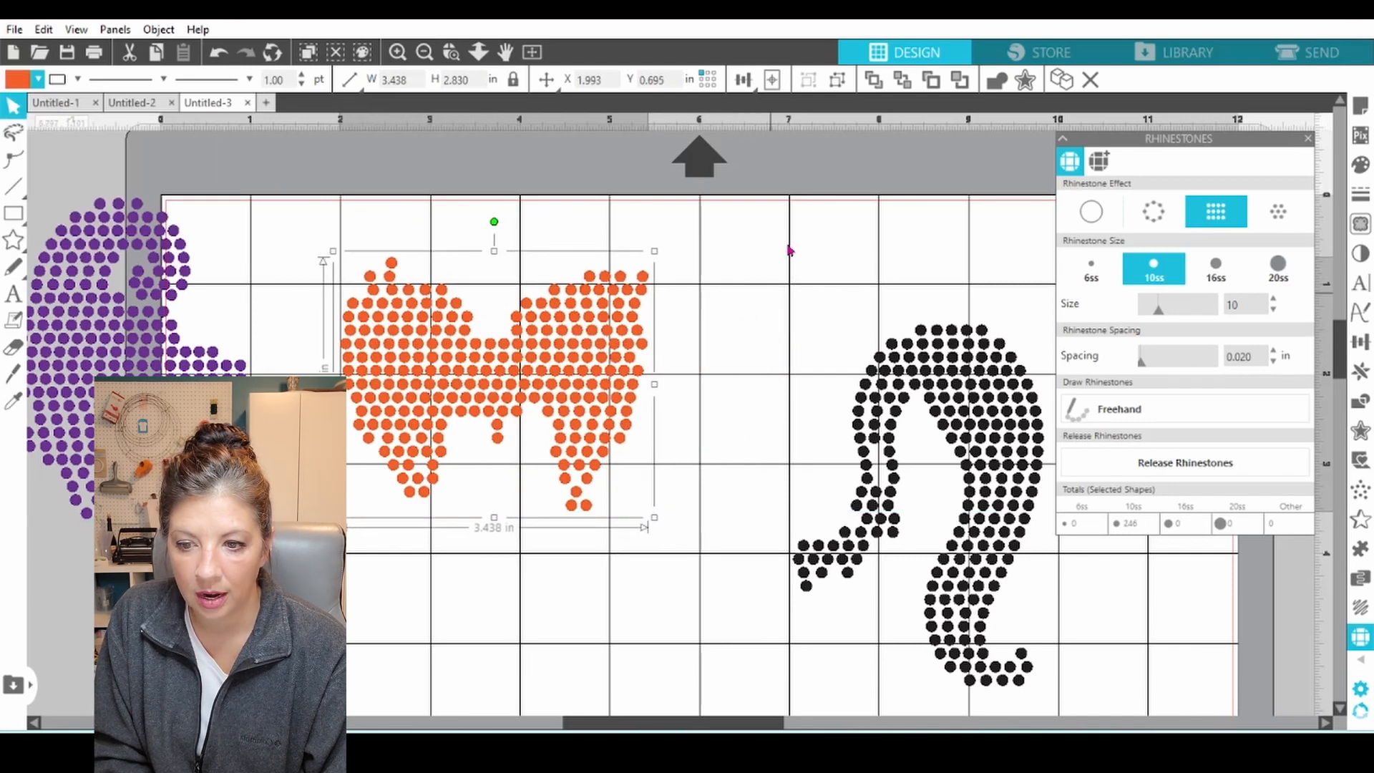
Group all the rhinestones of the remaining black wig and fill the group with yellow
drag(780, 241, 1083, 675)
right_click(999, 644)
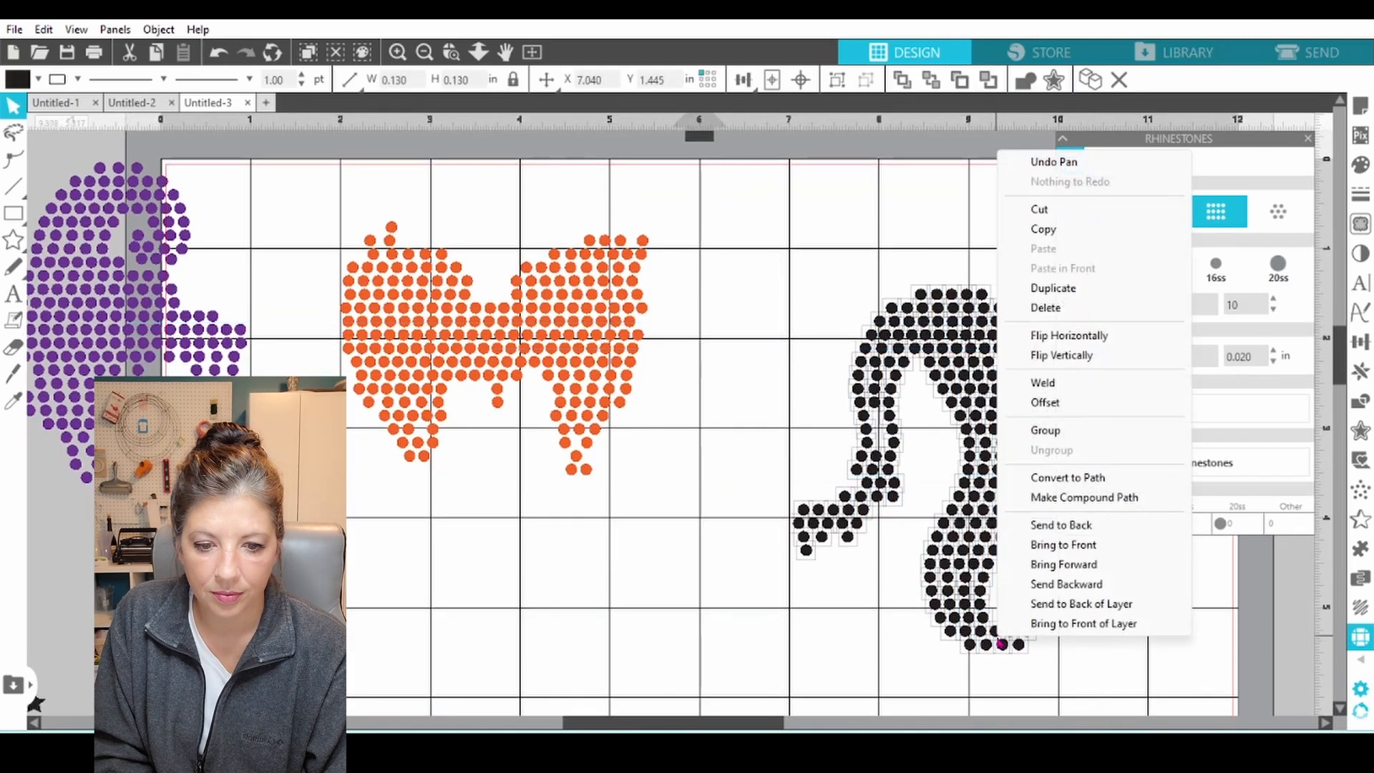
click(1045, 433)
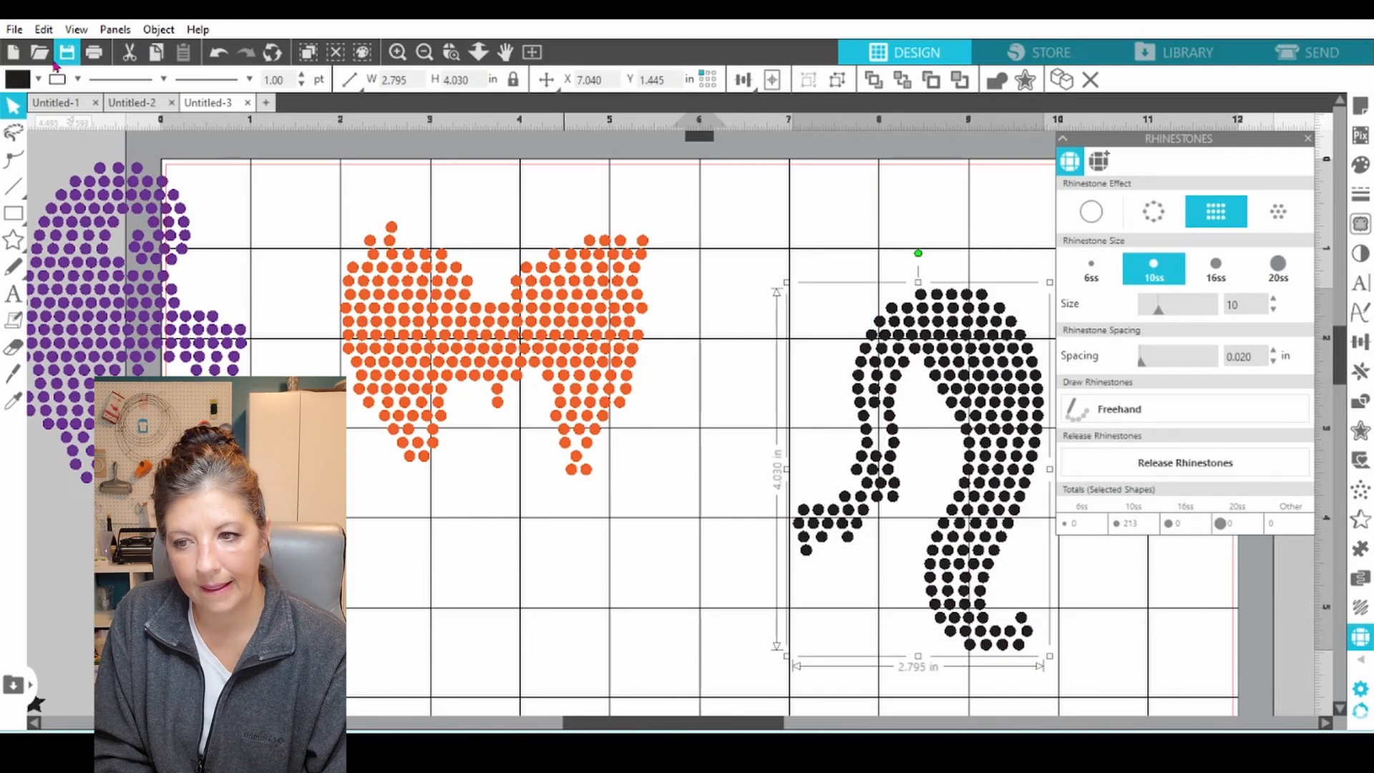
click(38, 80)
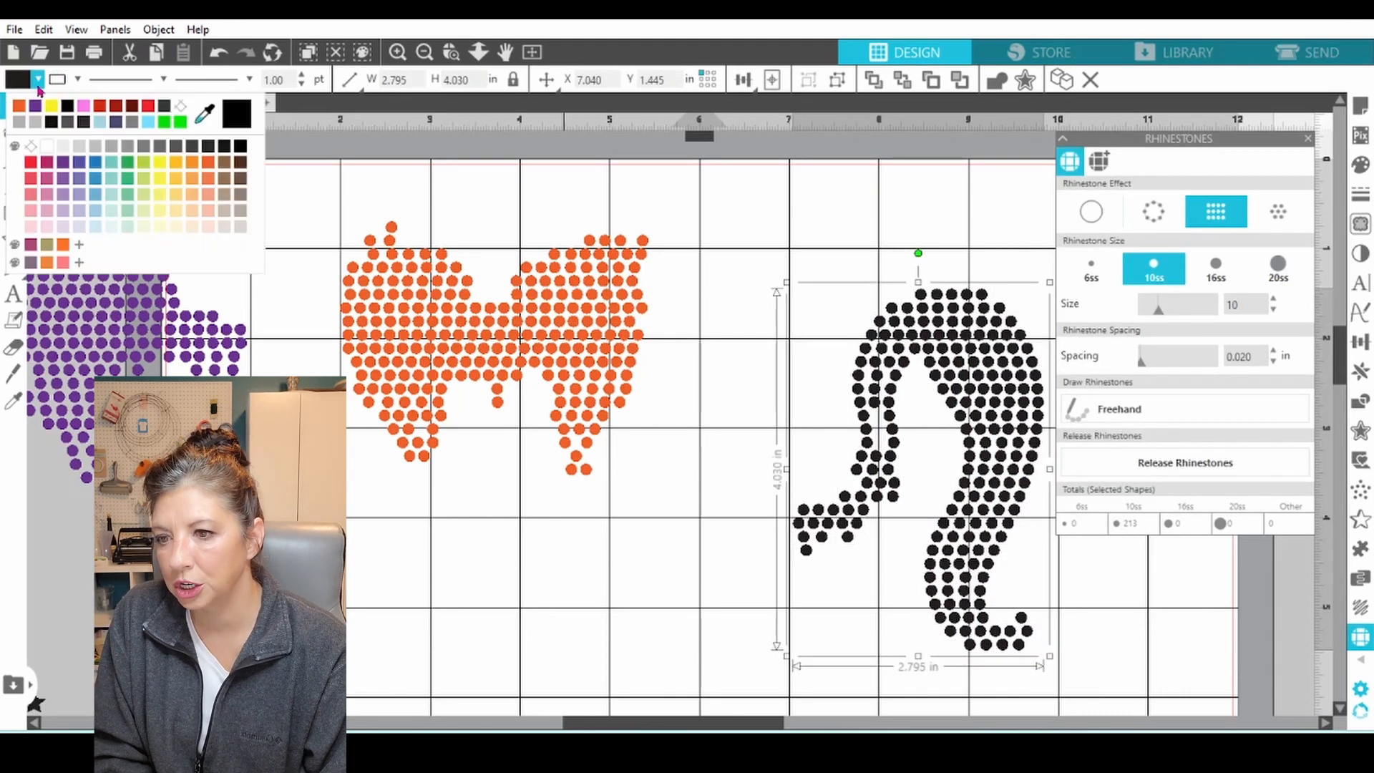
click(51, 106)
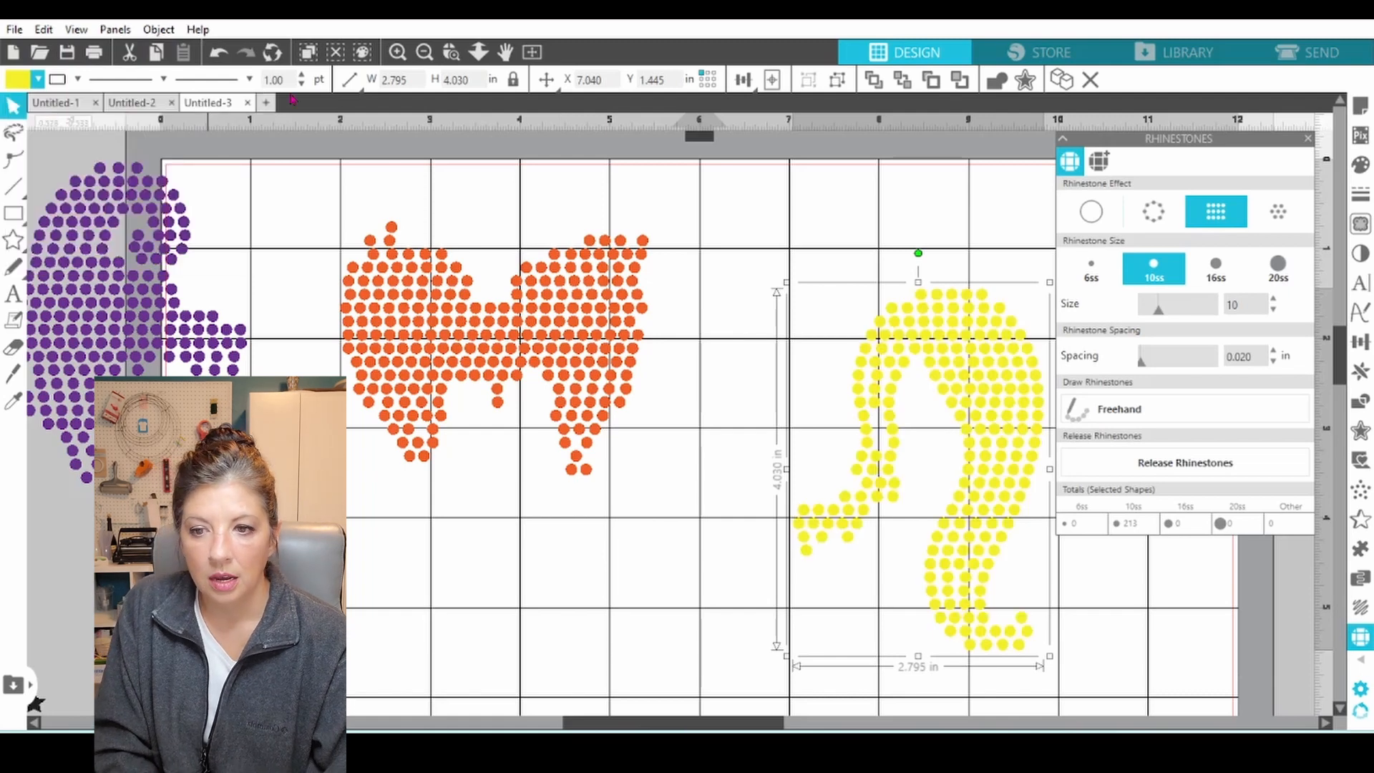
Spread the wigs across the mat: yellow in the lower-right corner, orange in the upper-right corner and purple in the upper-left corner
click(424, 52)
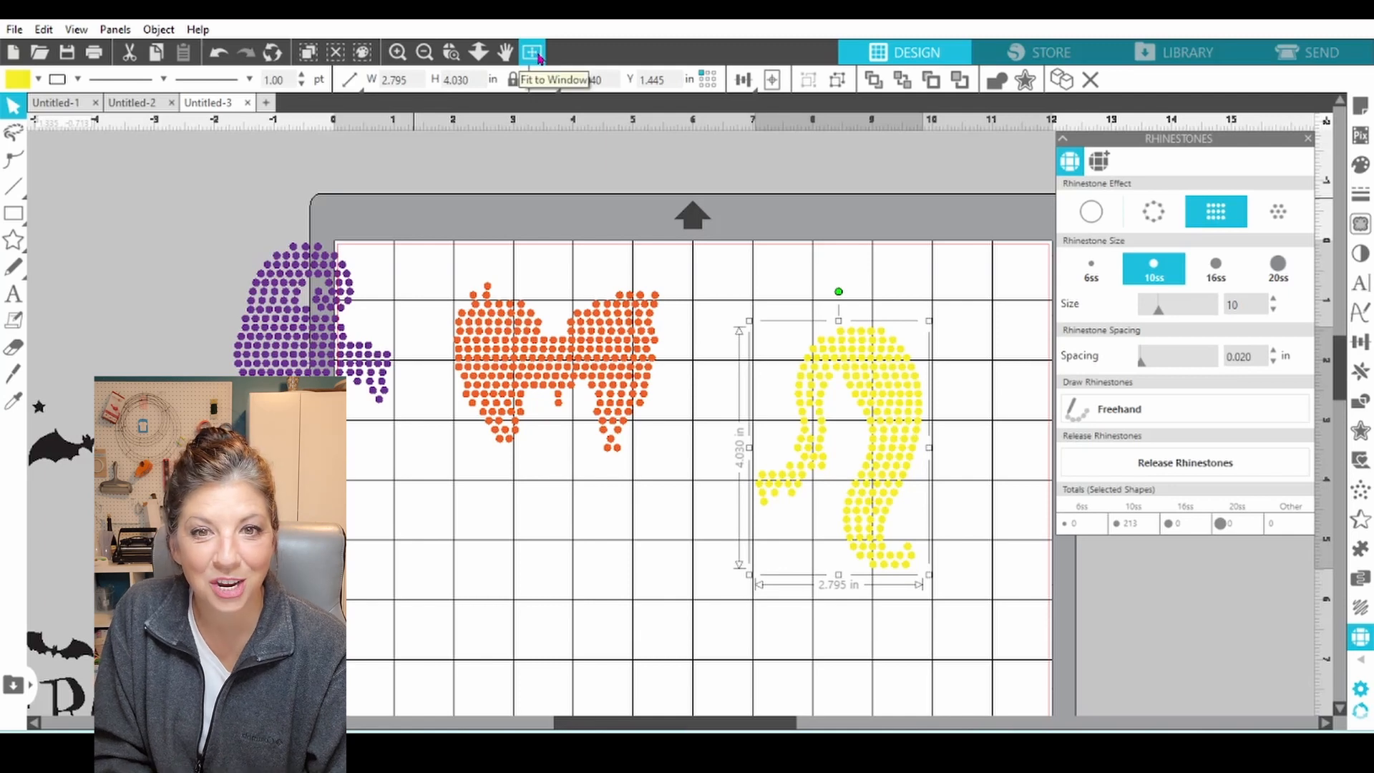
click(538, 56)
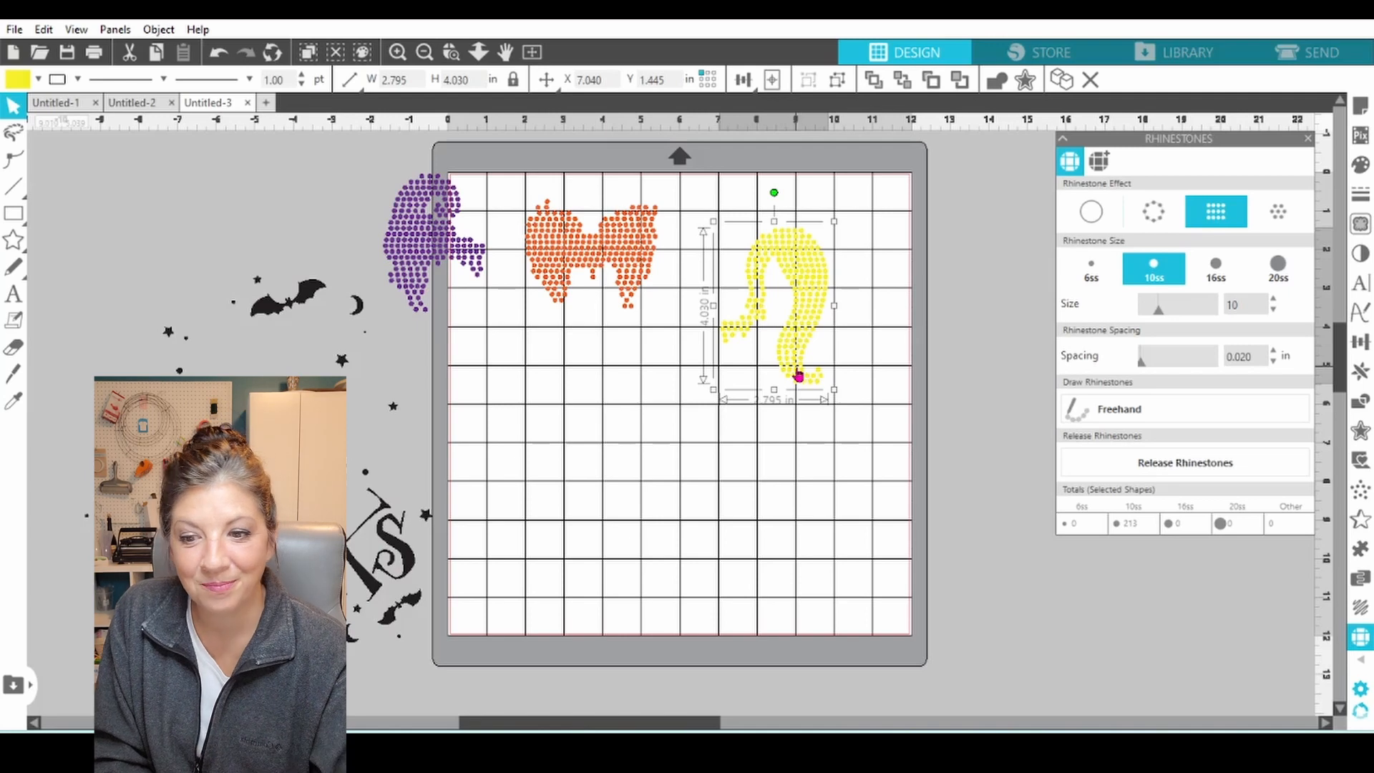
drag(801, 376, 864, 605)
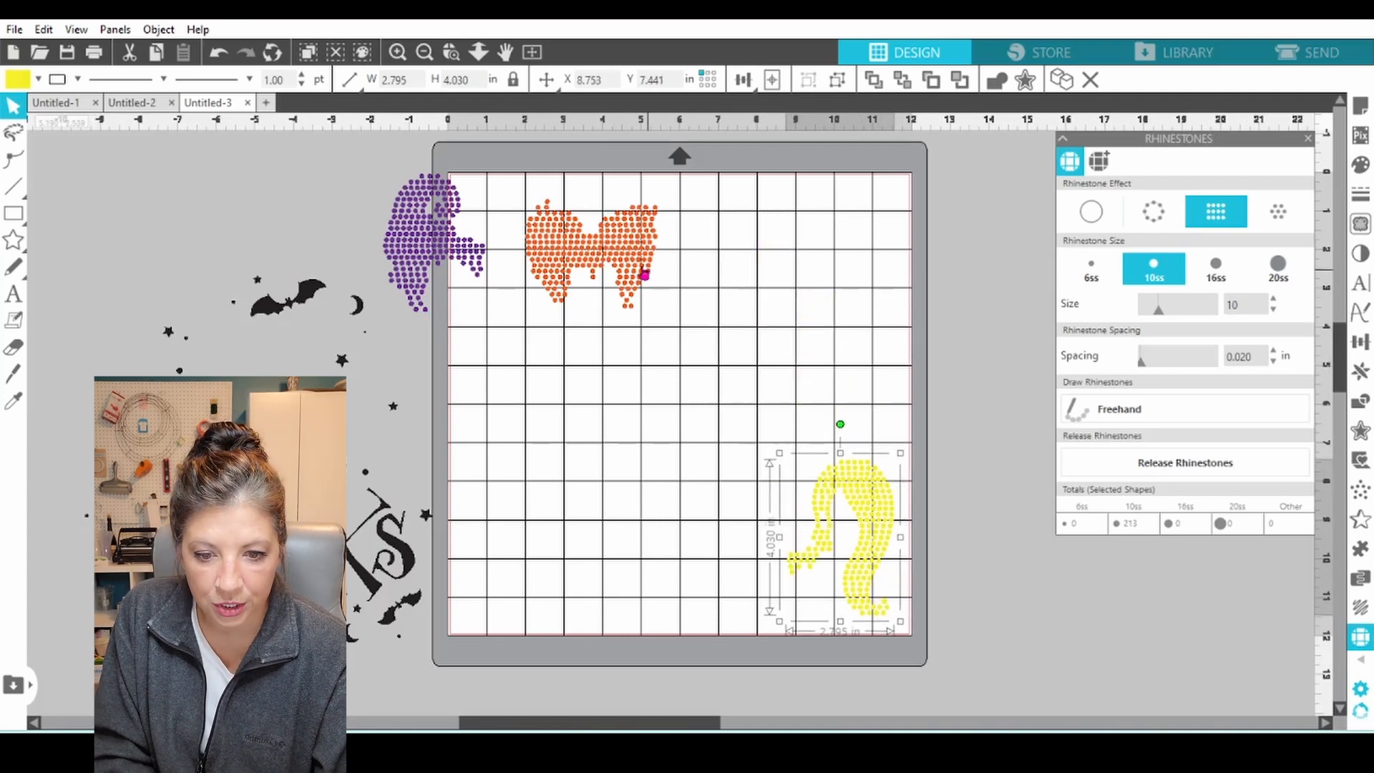
drag(647, 276, 890, 251)
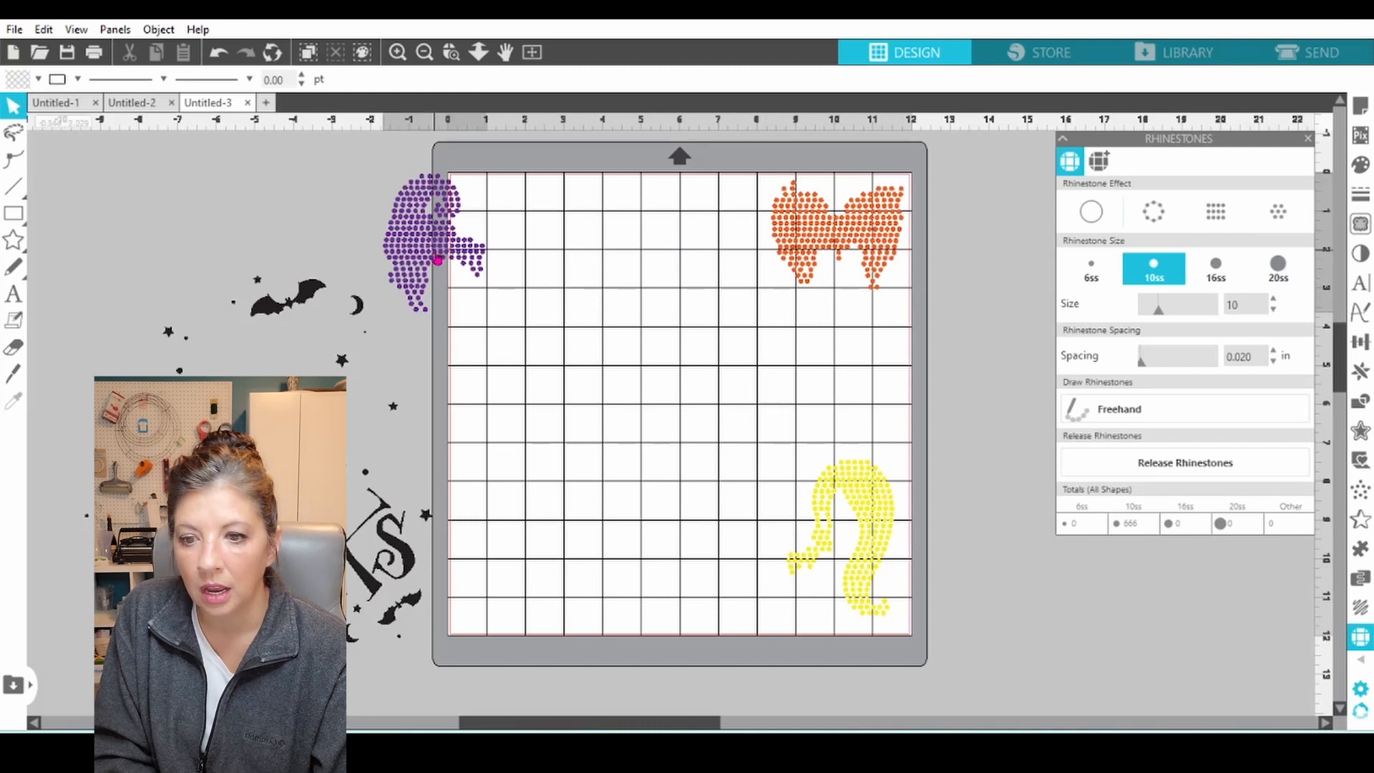
drag(438, 260, 507, 262)
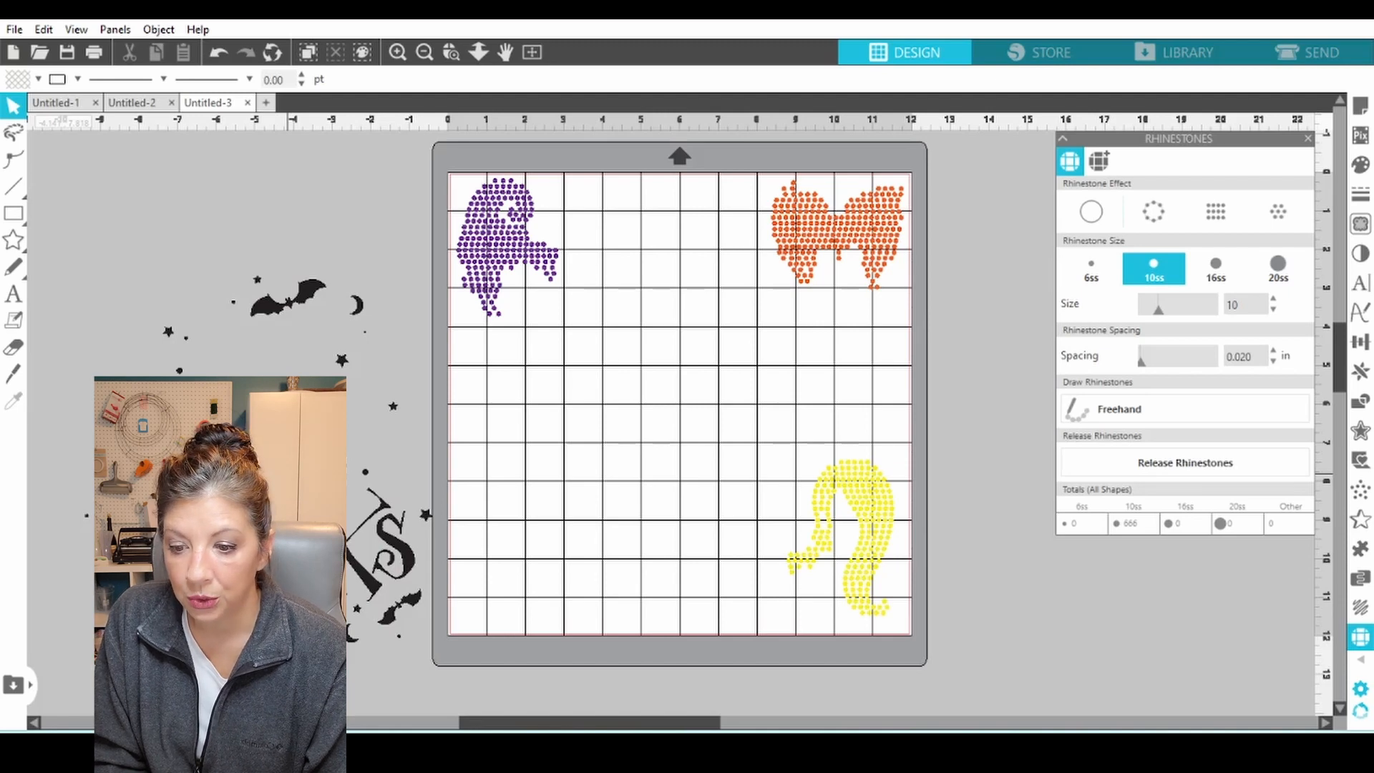
Flip the remaining black design beside the mat and the purple, orange and yellow rhinestone wigs horizontally, each in place
right_click(288, 473)
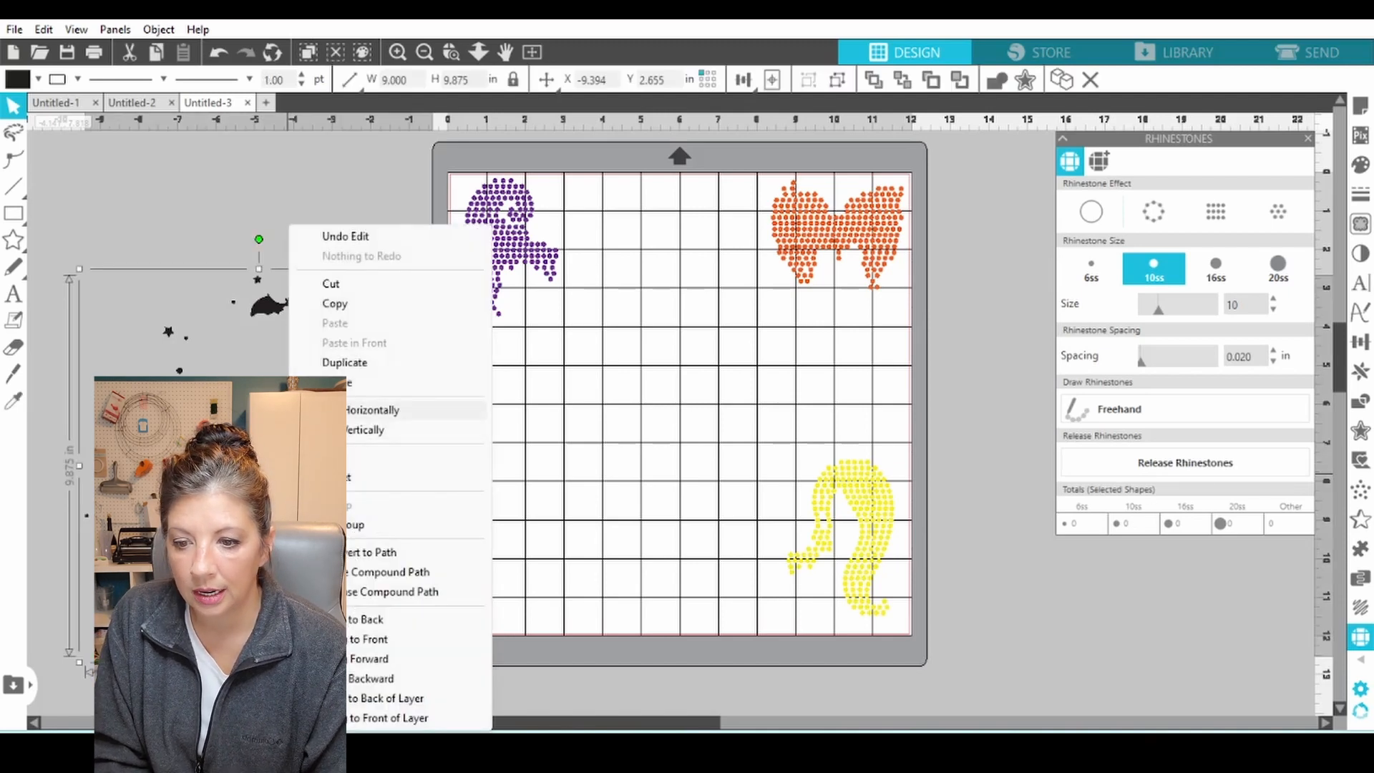
click(373, 410)
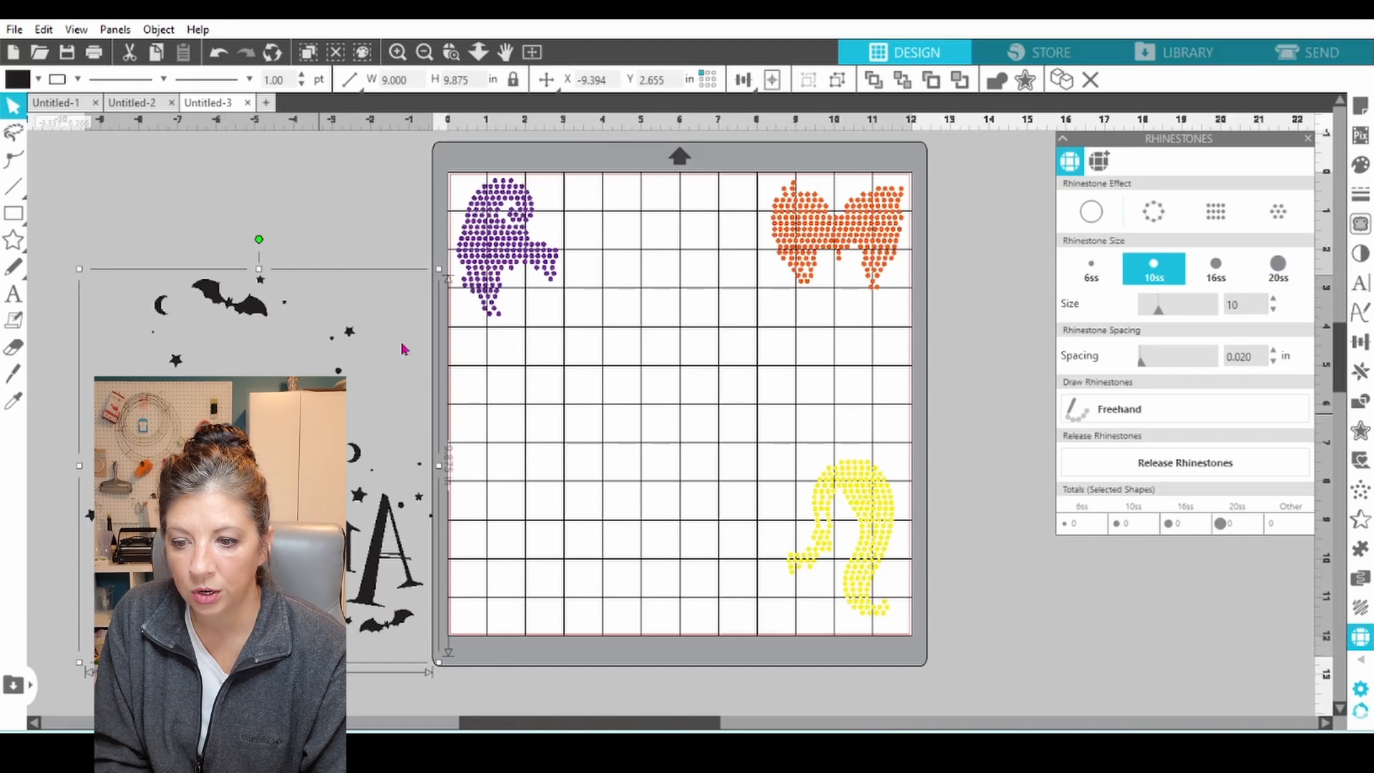
right_click(493, 276)
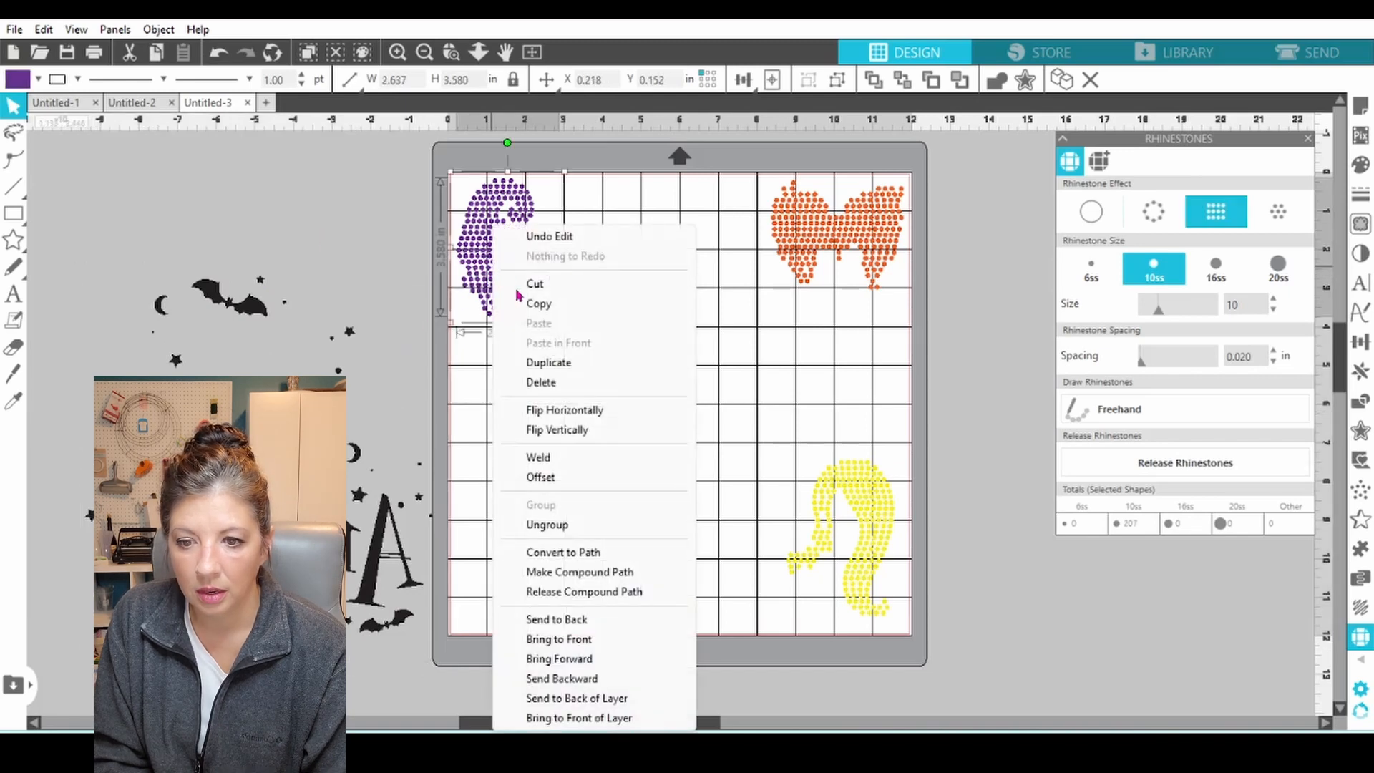
click(576, 411)
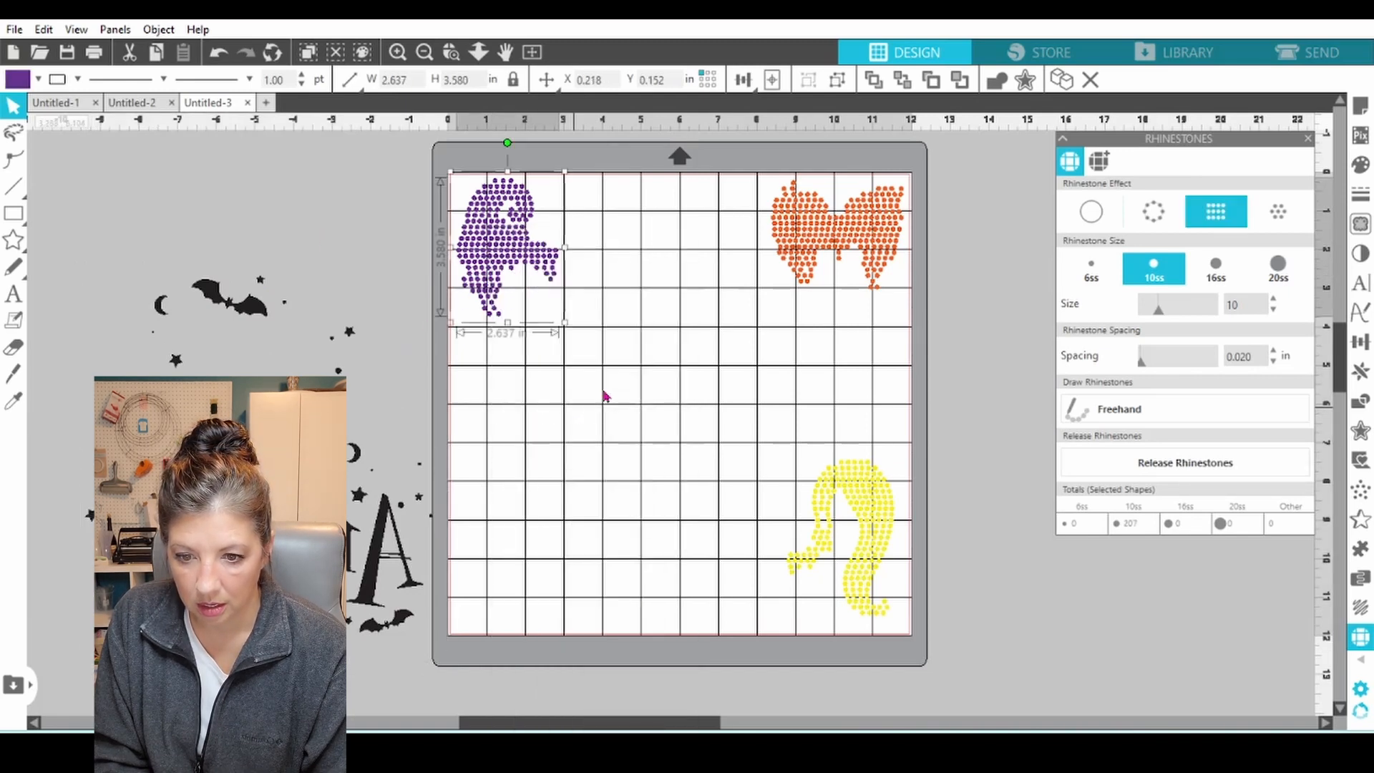
right_click(805, 275)
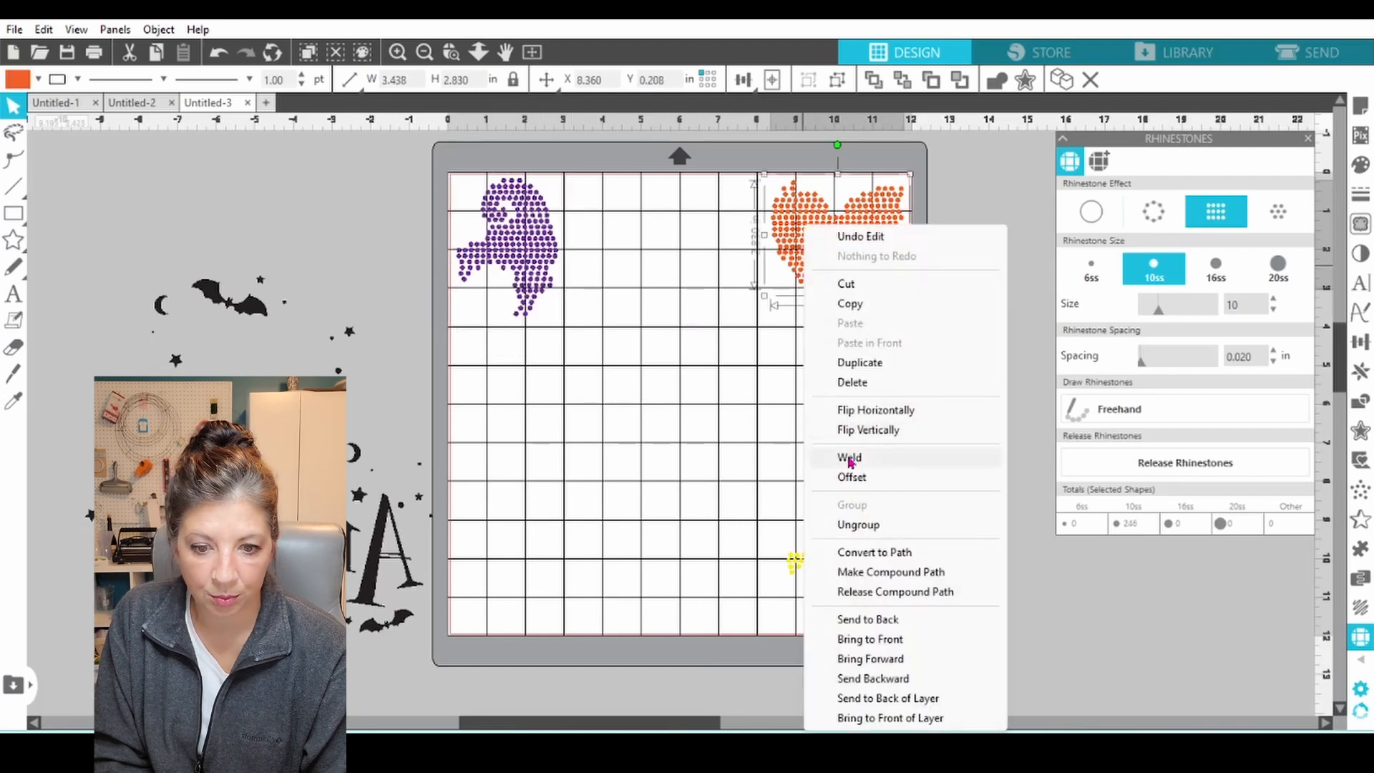
click(869, 413)
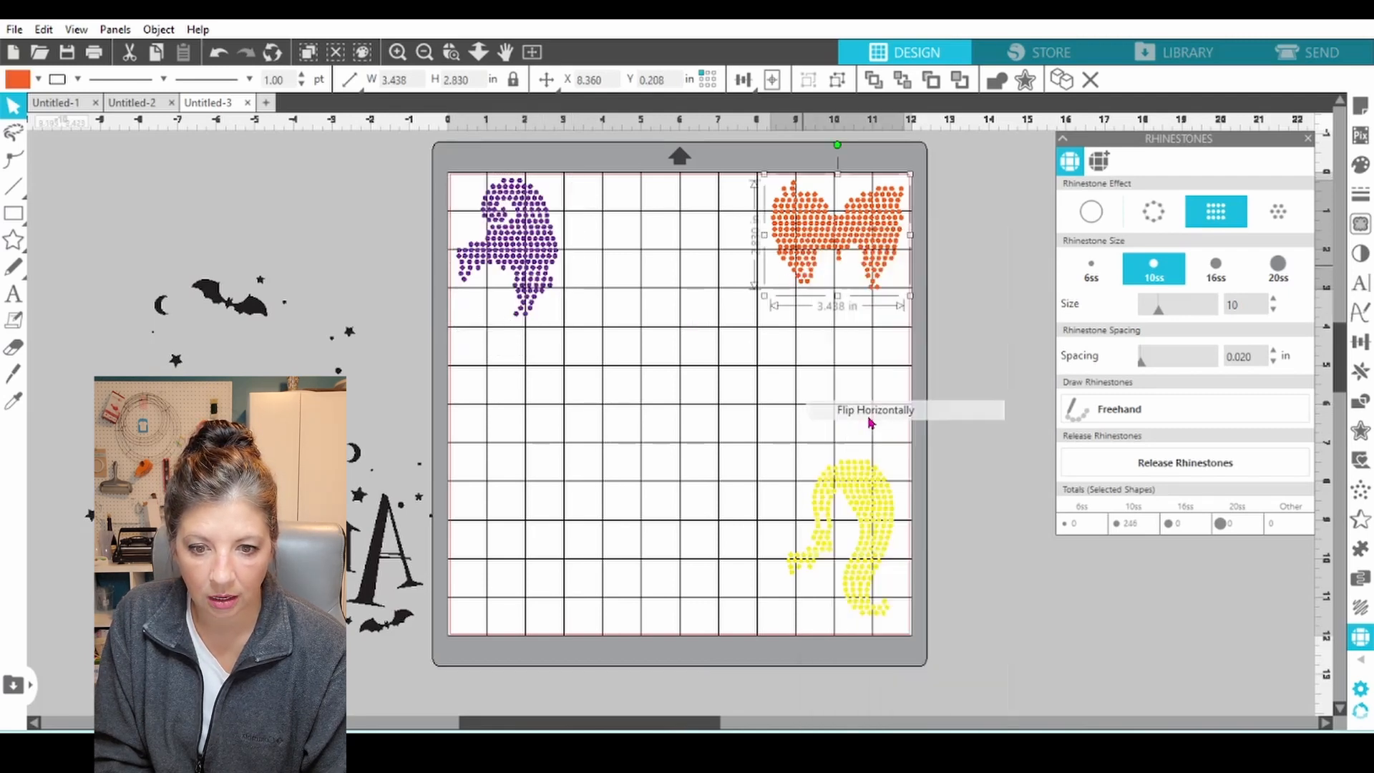
right_click(874, 513)
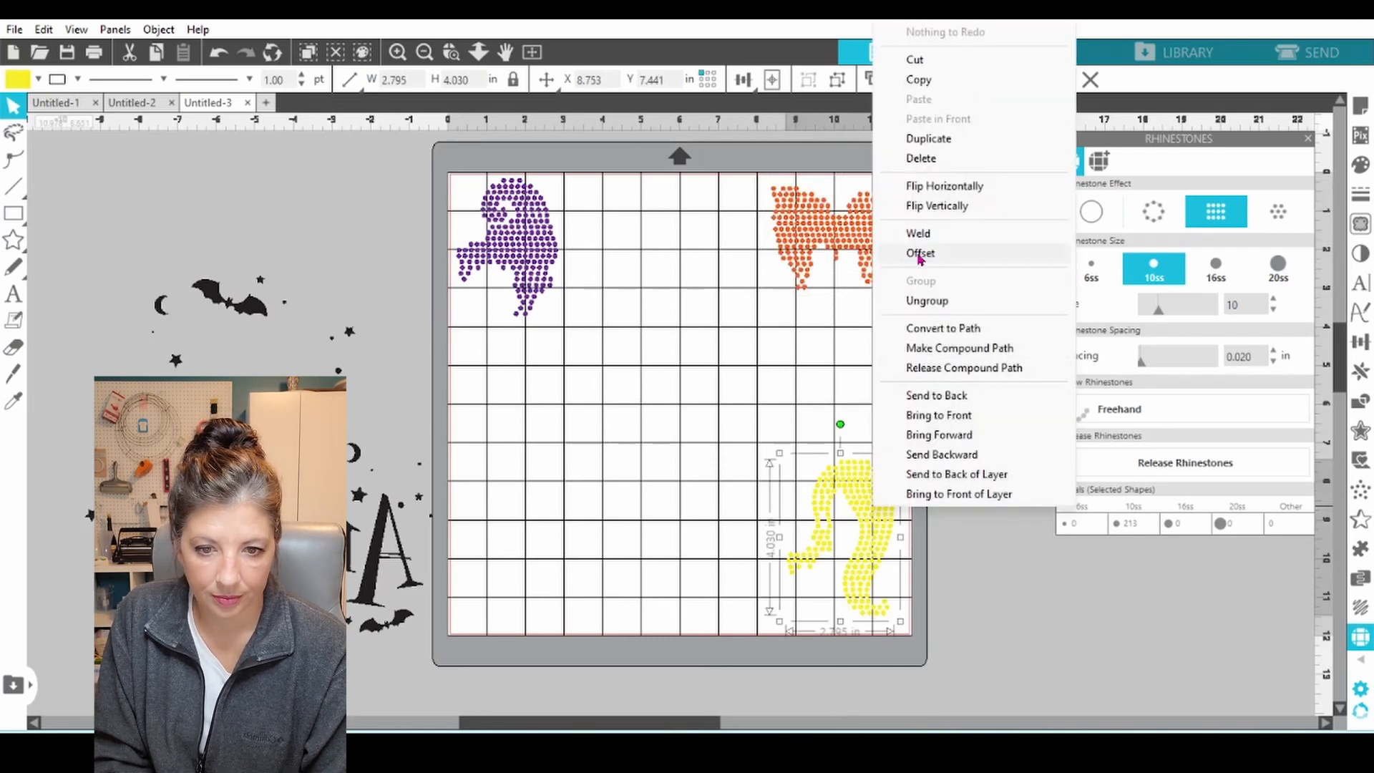
click(922, 197)
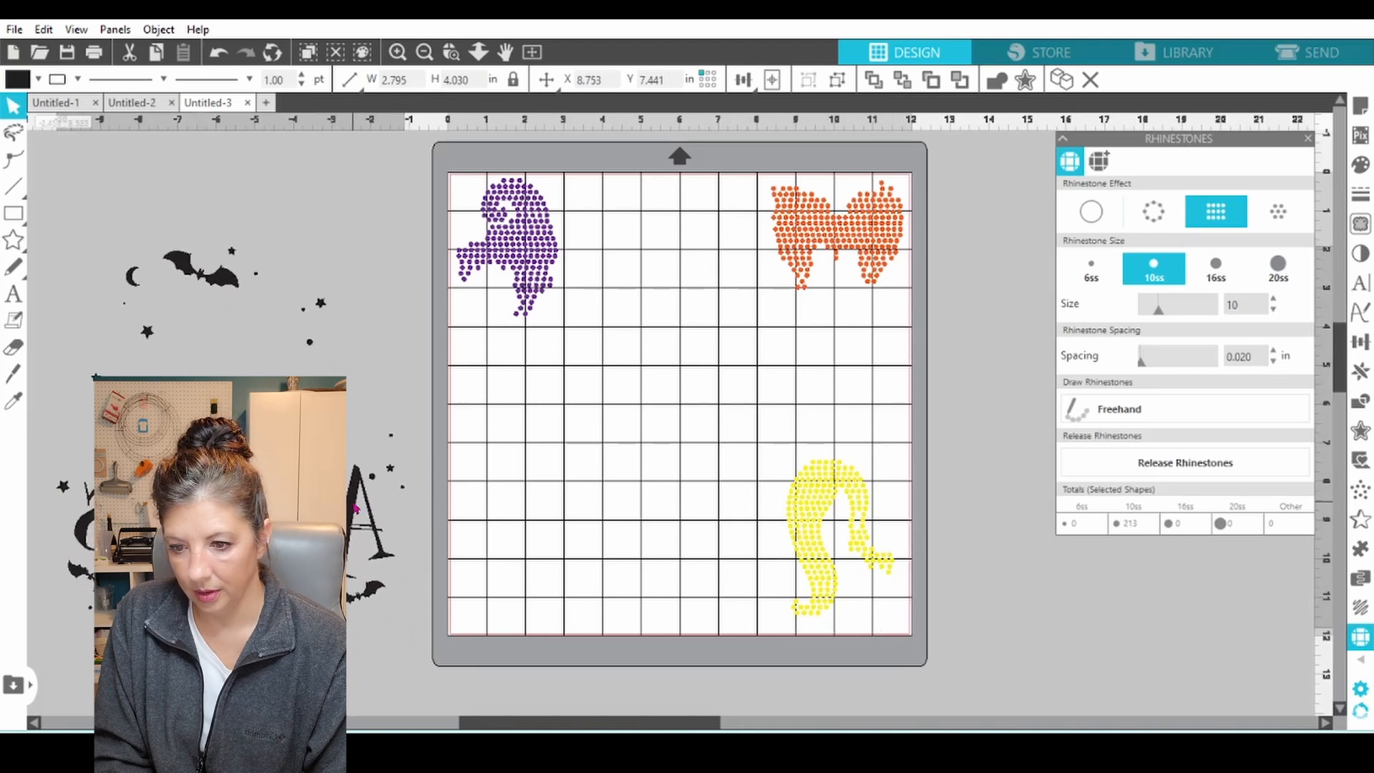
click(502, 330)
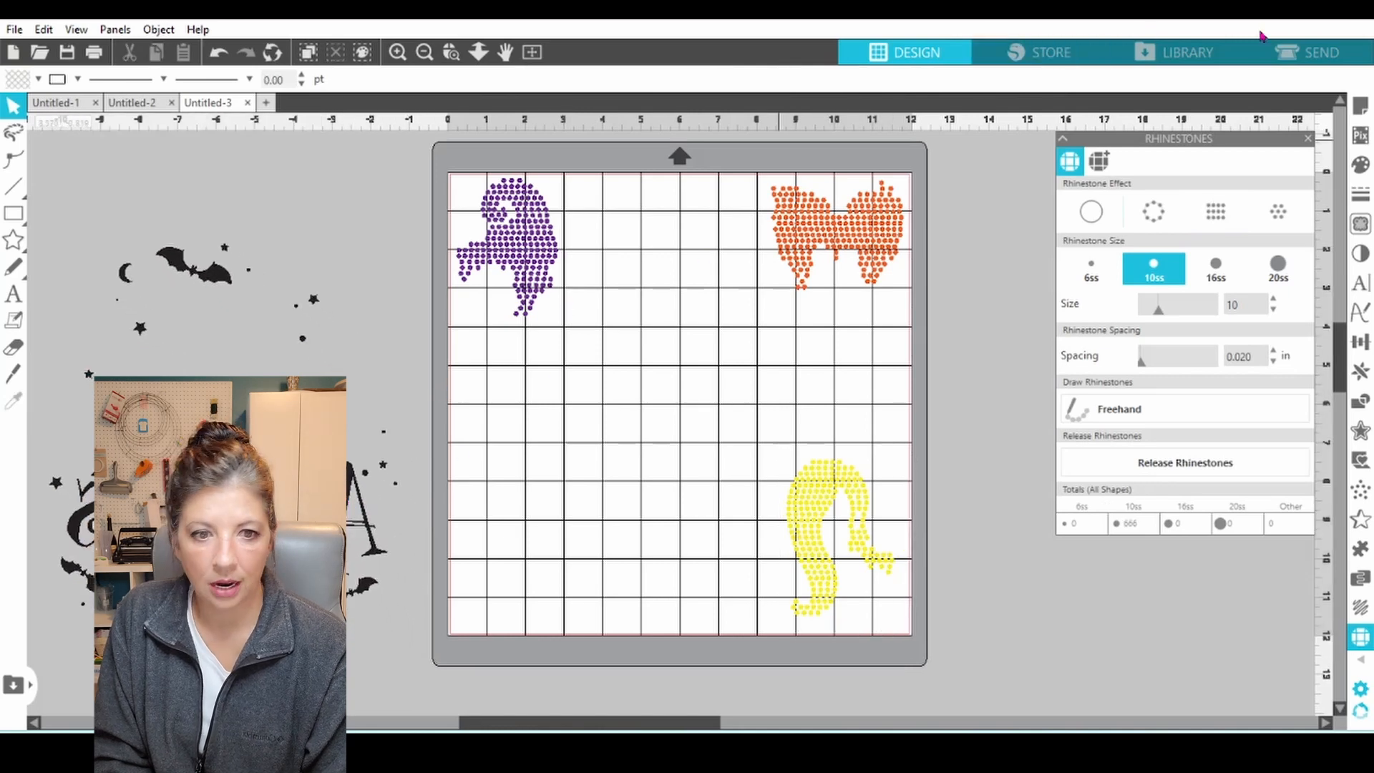
Set up the wigs' cut job on Carriage 1 with Heat Transfer, Glitter as the material and a blade depth of 4
click(1301, 56)
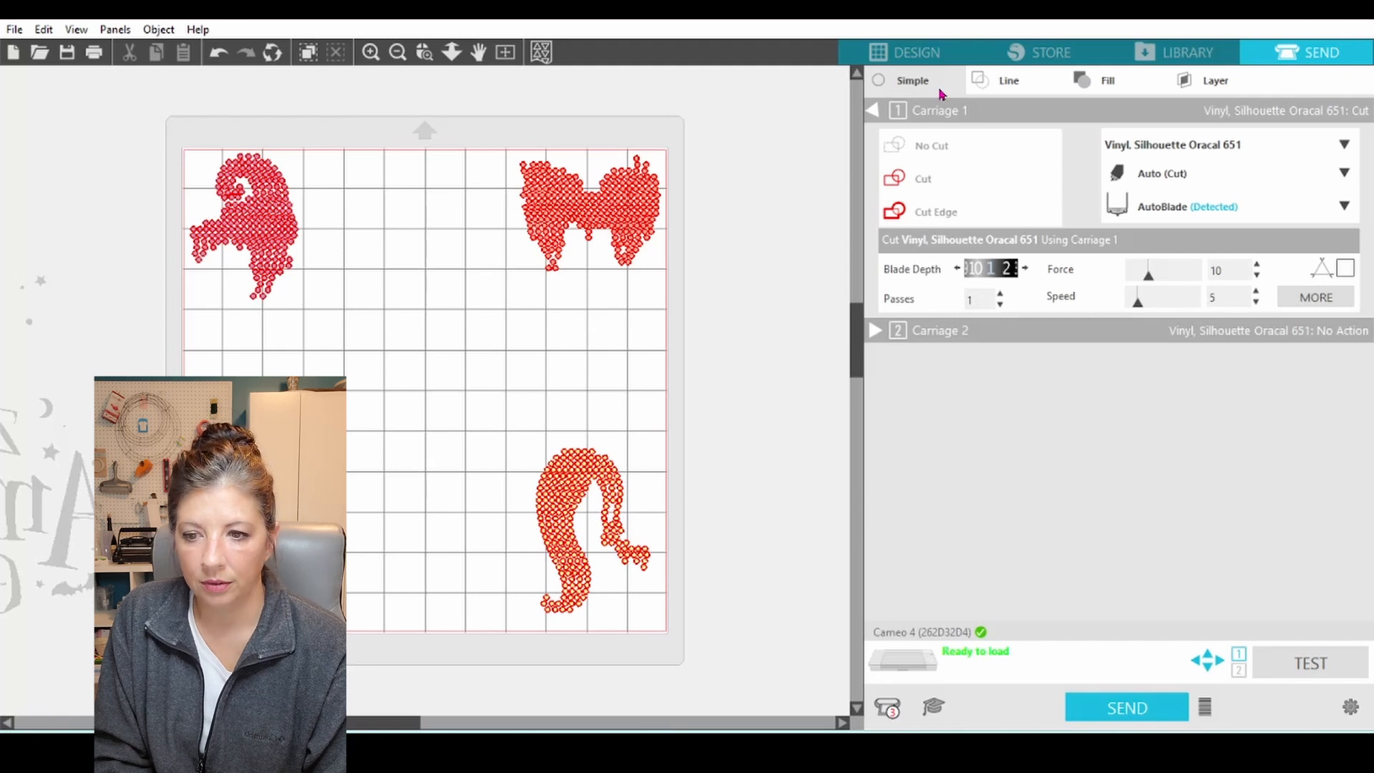
click(1345, 146)
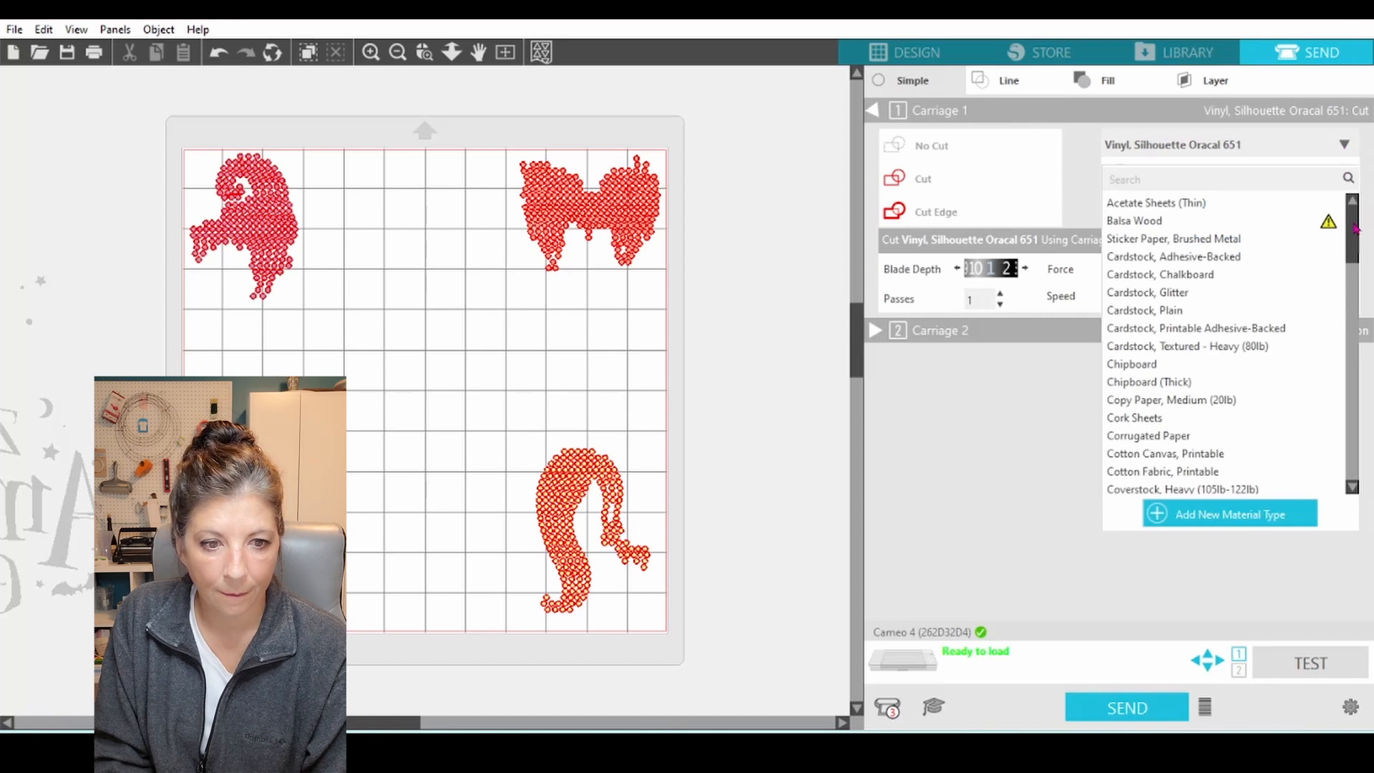
drag(1355, 228, 1356, 301)
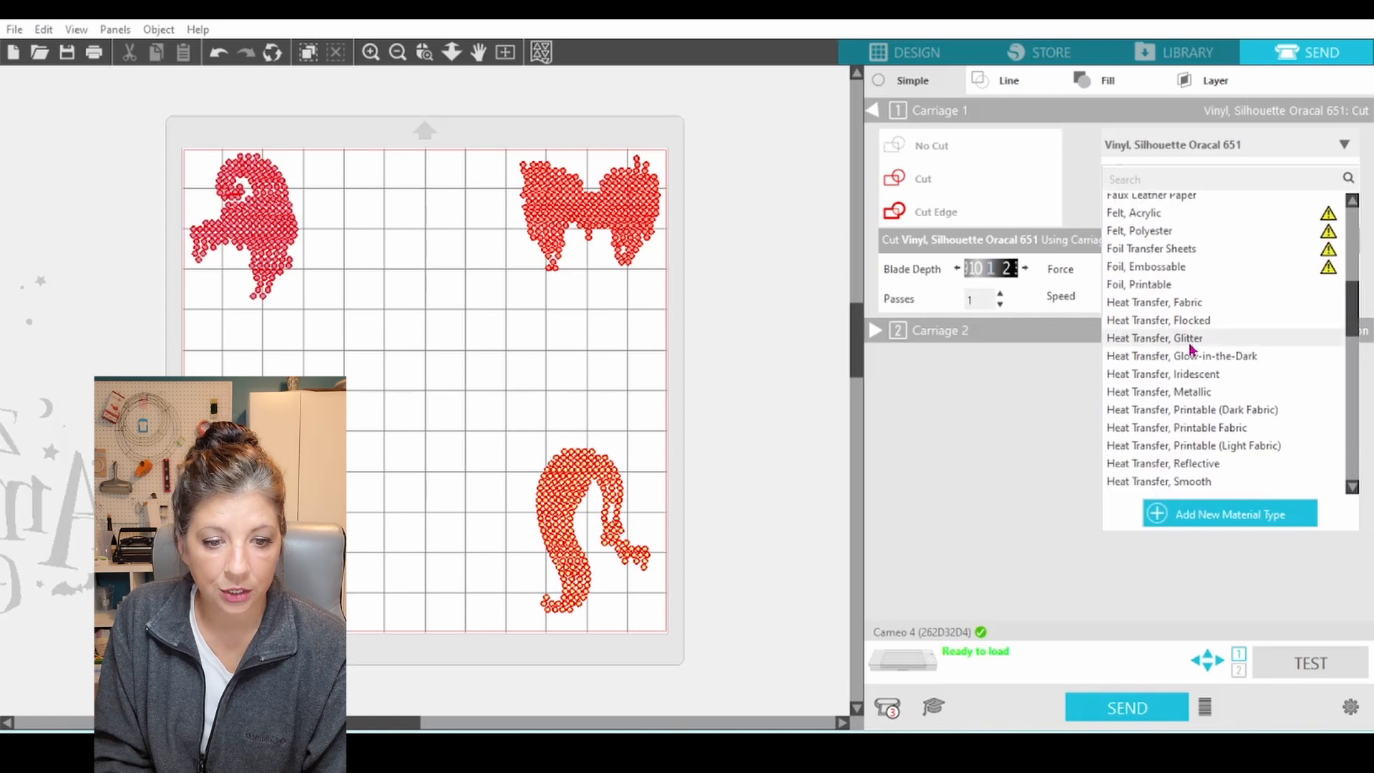
click(1191, 346)
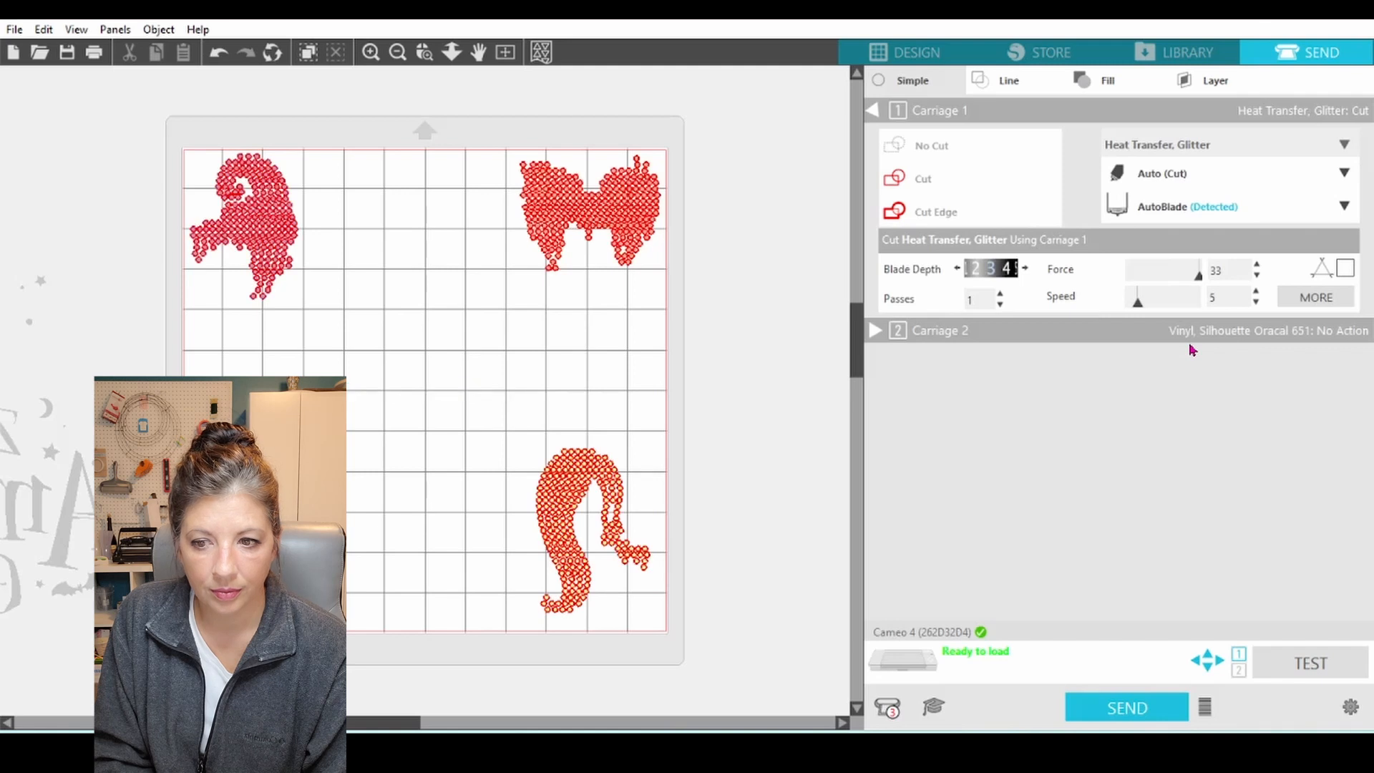
click(1026, 269)
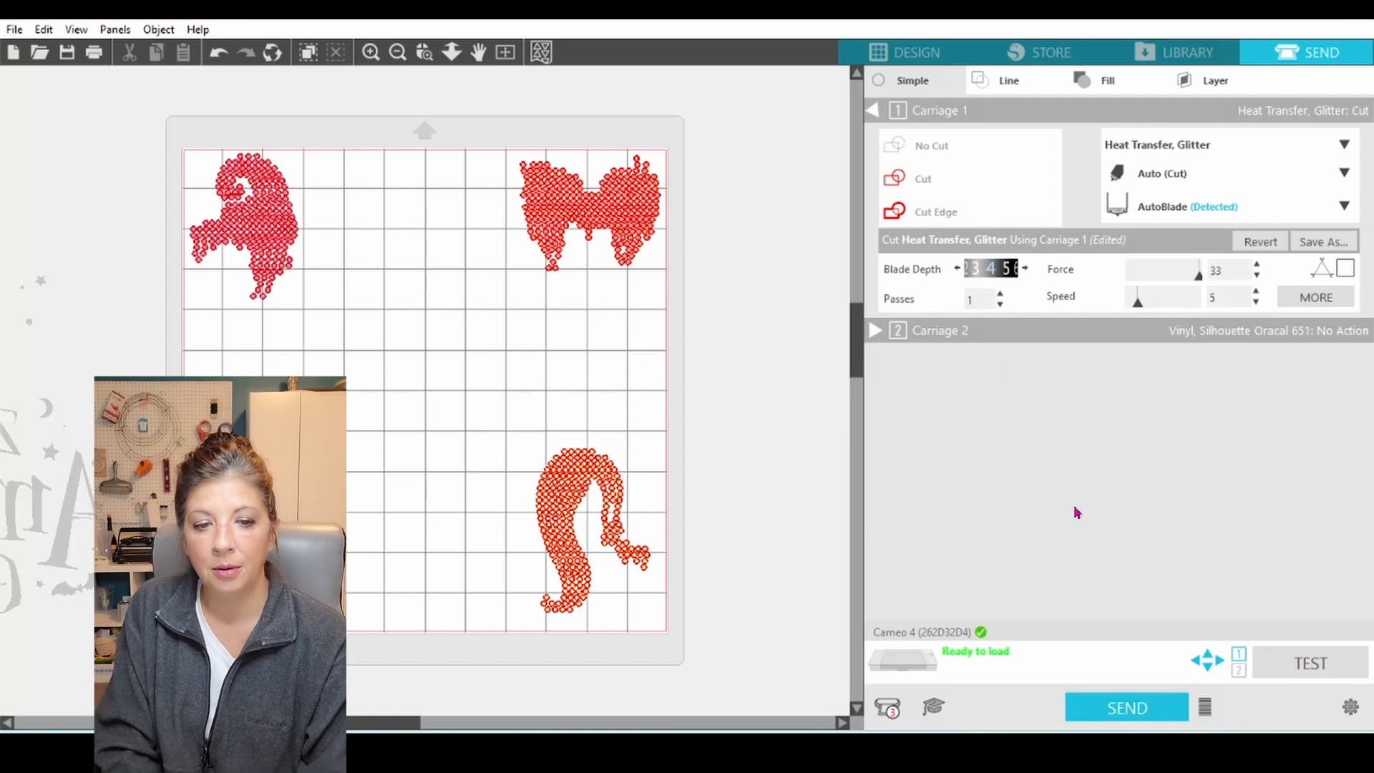
Send the rhinestone wig cut job to the Cameo 4
click(1132, 713)
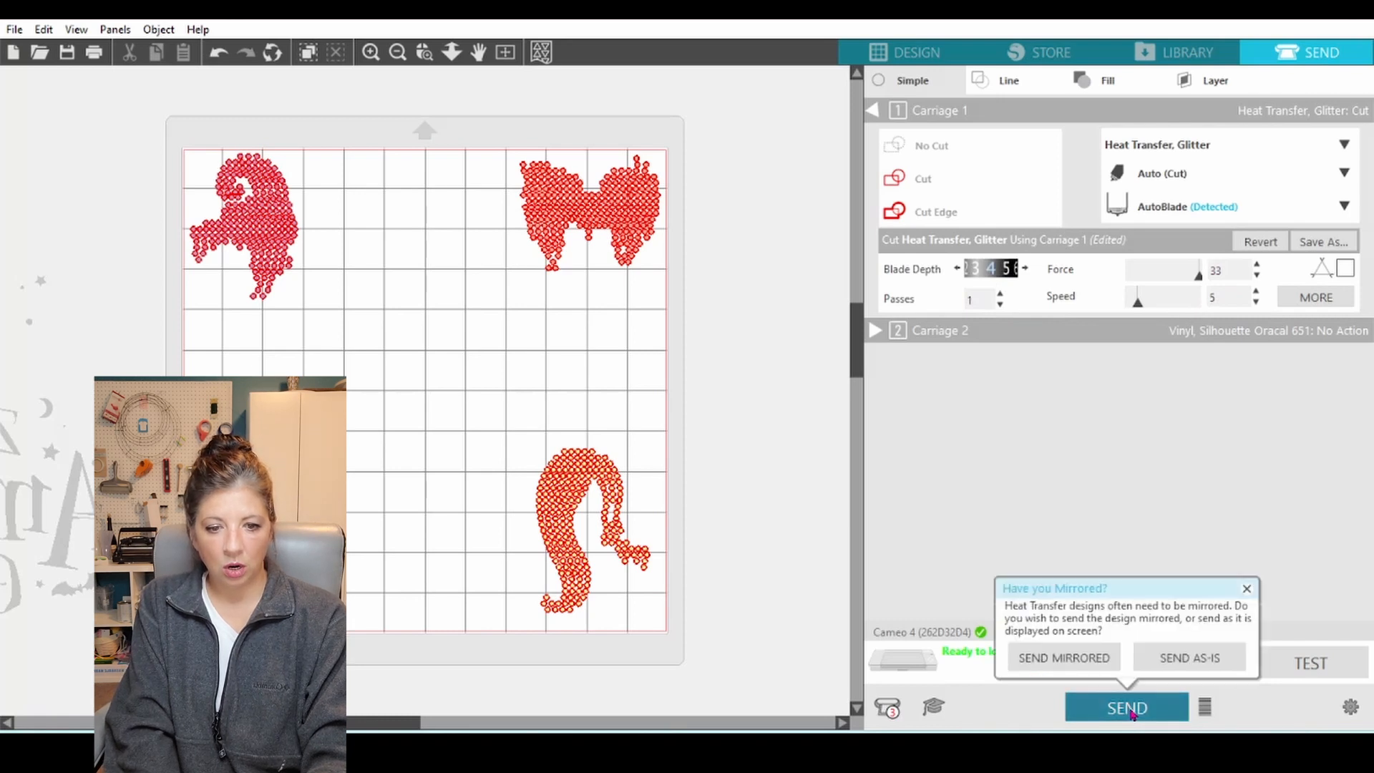